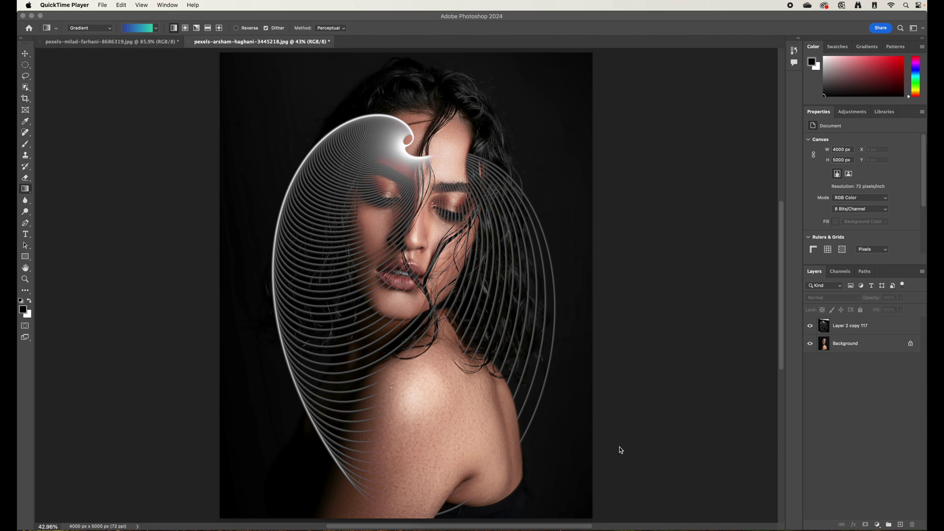
Step: Delete the Layer 2 copy 117 spiral line layer, leaving only the Background portrait
{"action": "left_click", "coordinate": [891, 326]}
{"action": "left_click", "coordinate": [891, 326]}
{"action": "left_click_drag", "start_coordinate": [891, 326], "coordinate": [912, 524]}
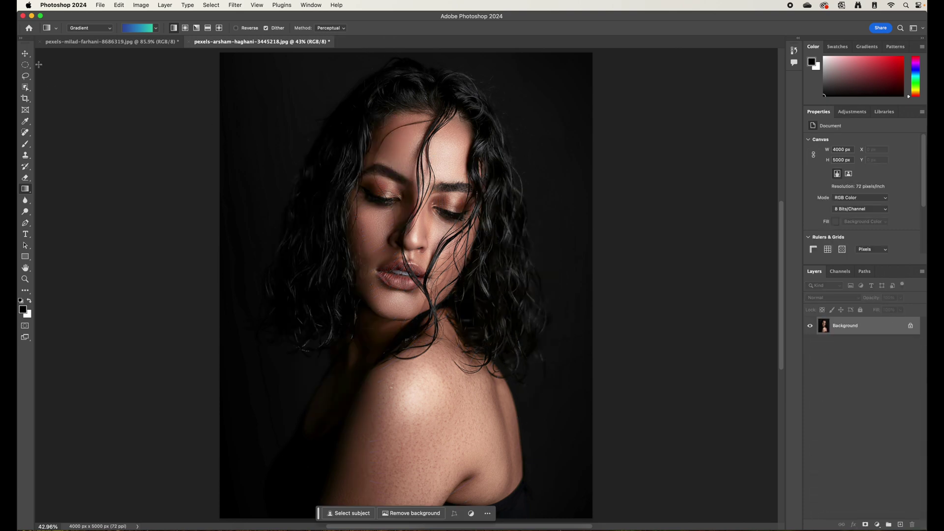
Step: Reset all tools to their default settings
{"action": "left_click", "coordinate": [25, 55]}
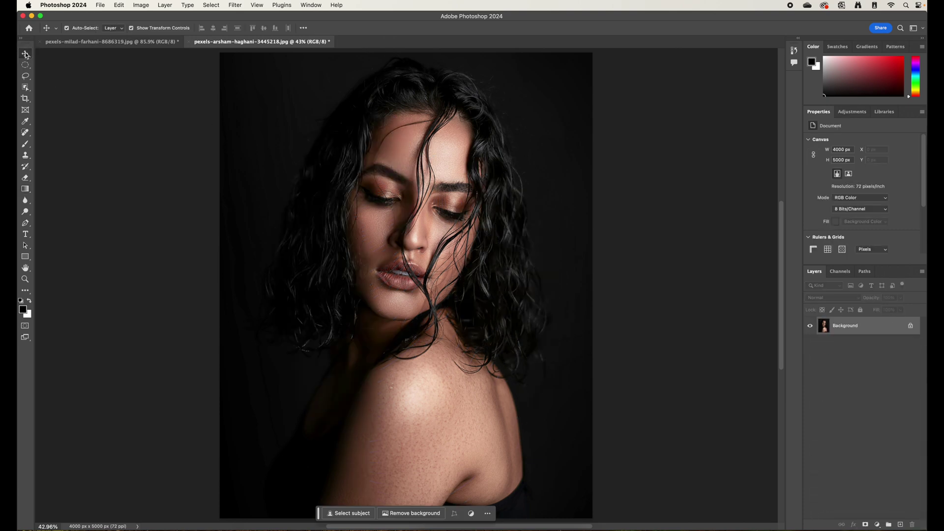
{"action": "right_click", "coordinate": [47, 29]}
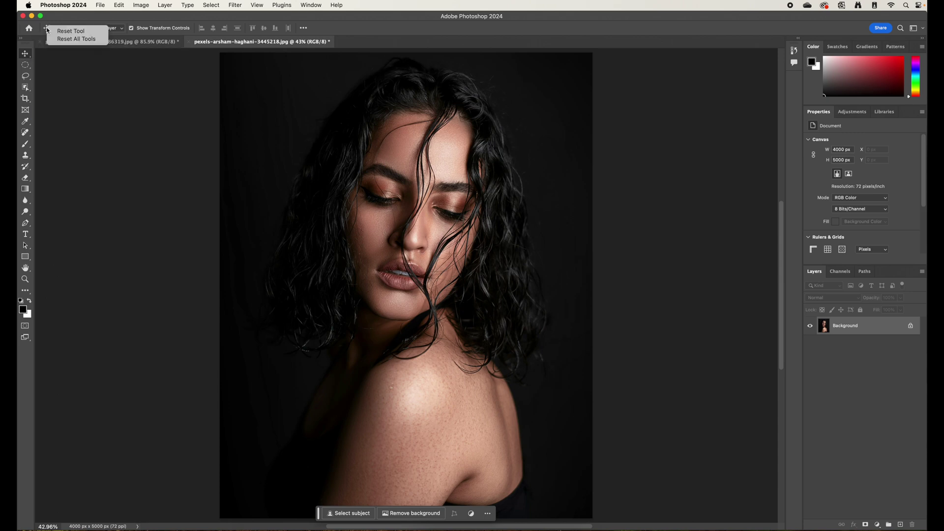
{"action": "left_click", "coordinate": [64, 40]}
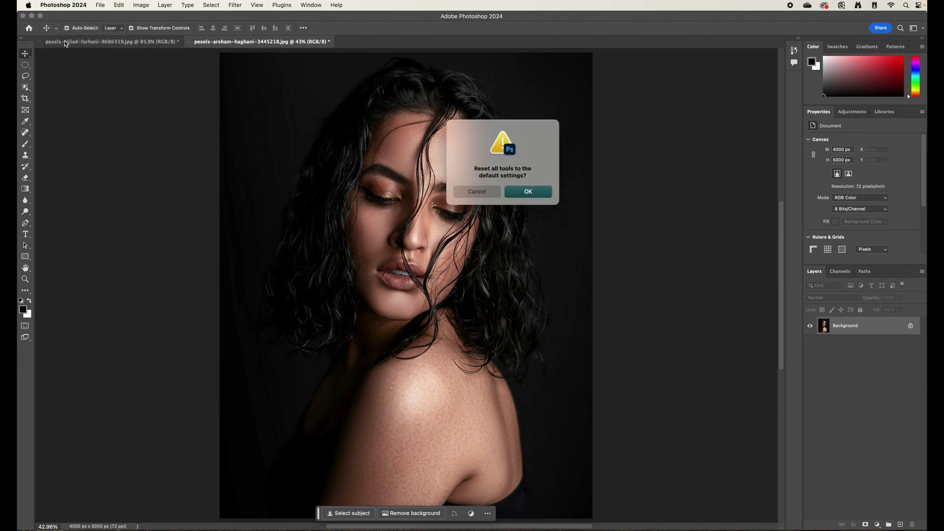
{"action": "left_click", "coordinate": [537, 193]}
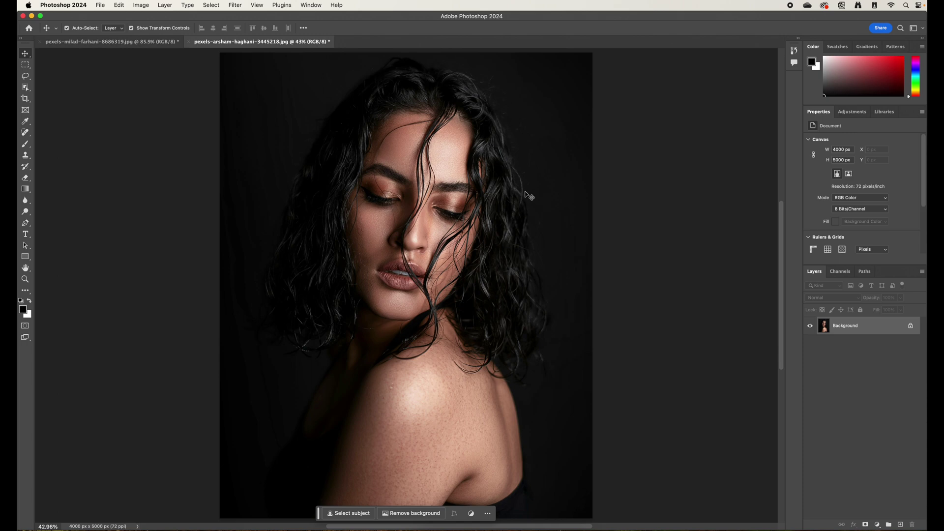
Step: Reset the Essentials workspace layout and switch to the Paint Bucket tool
{"action": "left_click", "coordinate": [312, 5]}
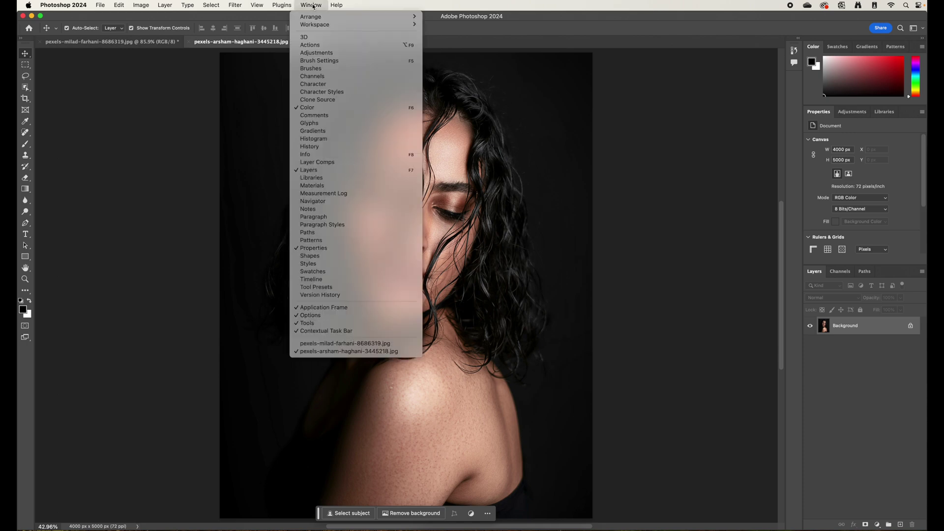
{"action": "mouse_move", "coordinate": [316, 26]}
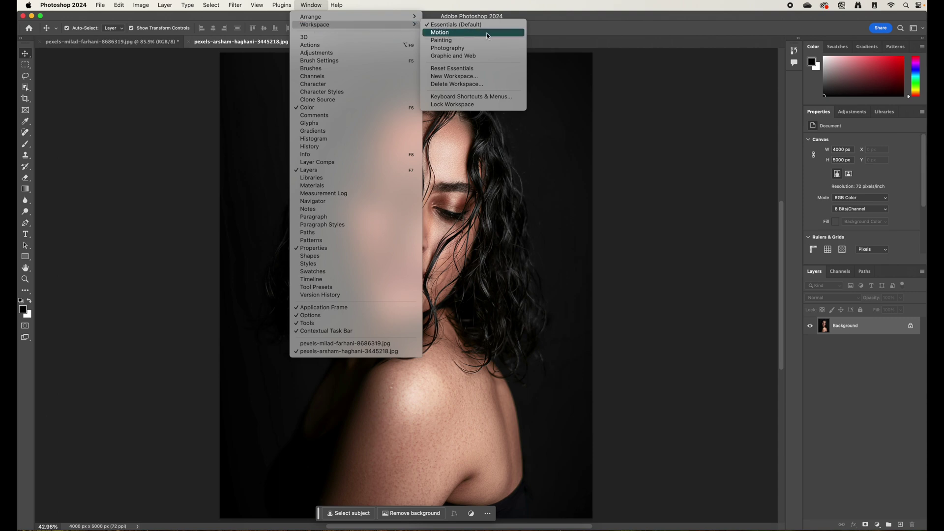
{"action": "left_click", "coordinate": [494, 69]}
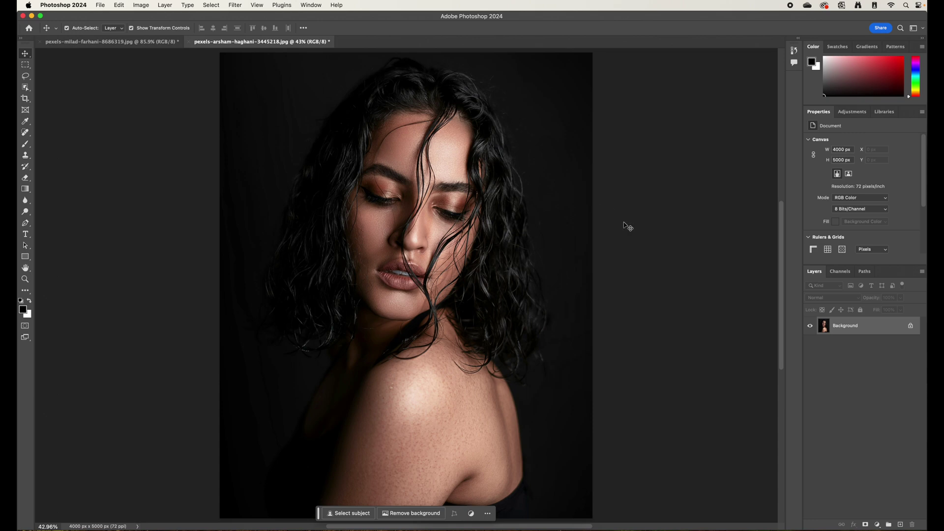
{"action": "key", "text": "shift+g"}
{"action": "scroll", "coordinate": [837, 403], "scroll_direction": "down", "scroll_amount": 2}
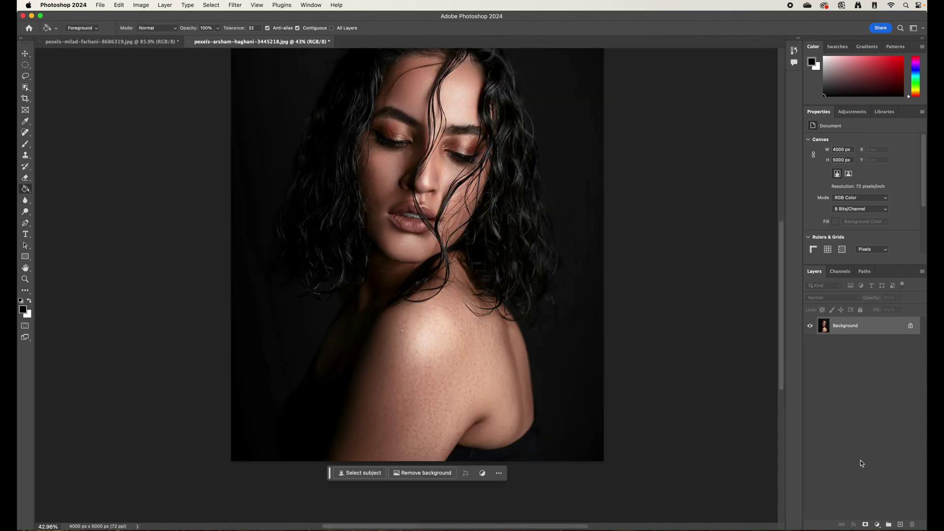
Step: Add a new layer named black, fill it solid black, and hide it
{"action": "left_click", "coordinate": [901, 525]}
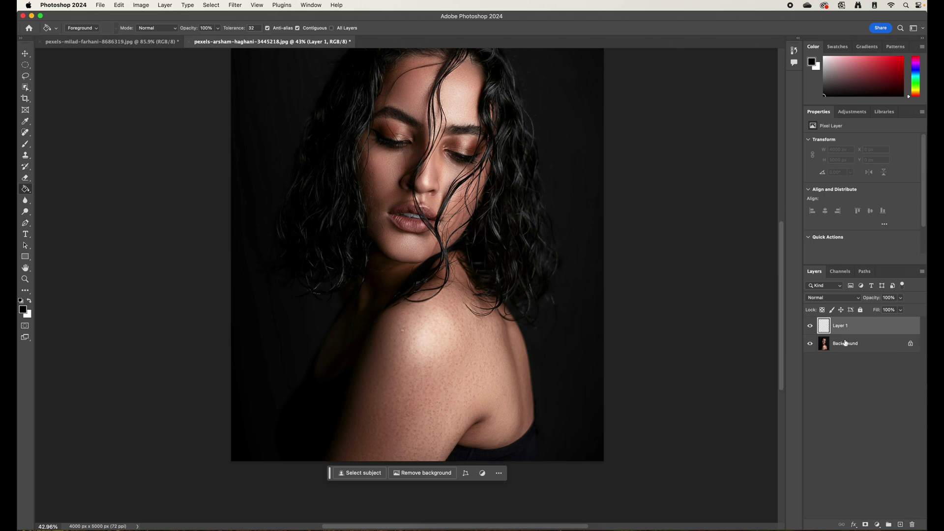
{"action": "double_click", "coordinate": [841, 326]}
{"action": "type", "text": "b"}
{"action": "key", "text": "Return"}
{"action": "right_click", "coordinate": [27, 190]}
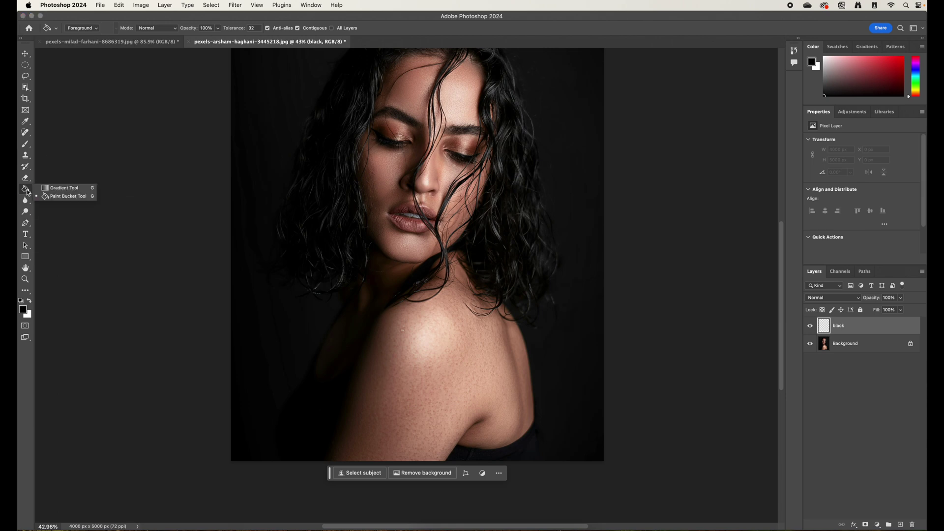
{"action": "left_click", "coordinate": [66, 196]}
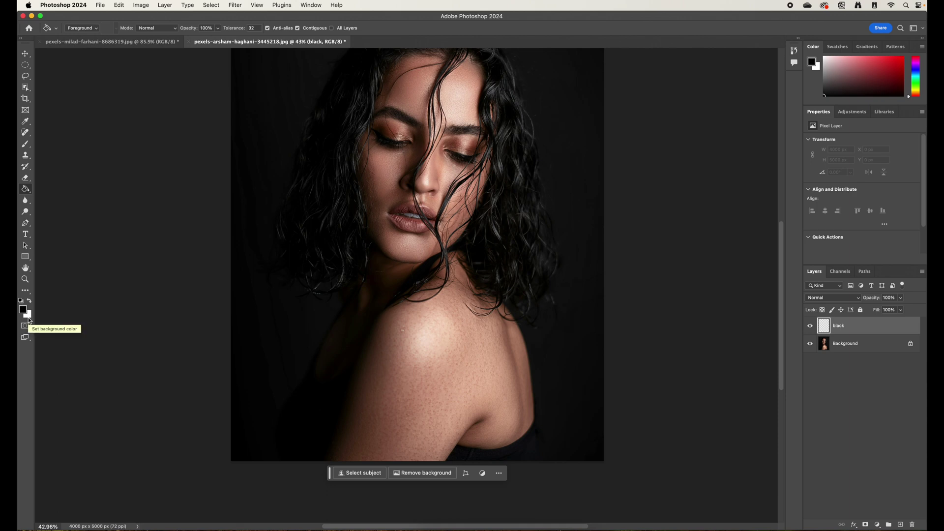
{"action": "left_click", "coordinate": [378, 254]}
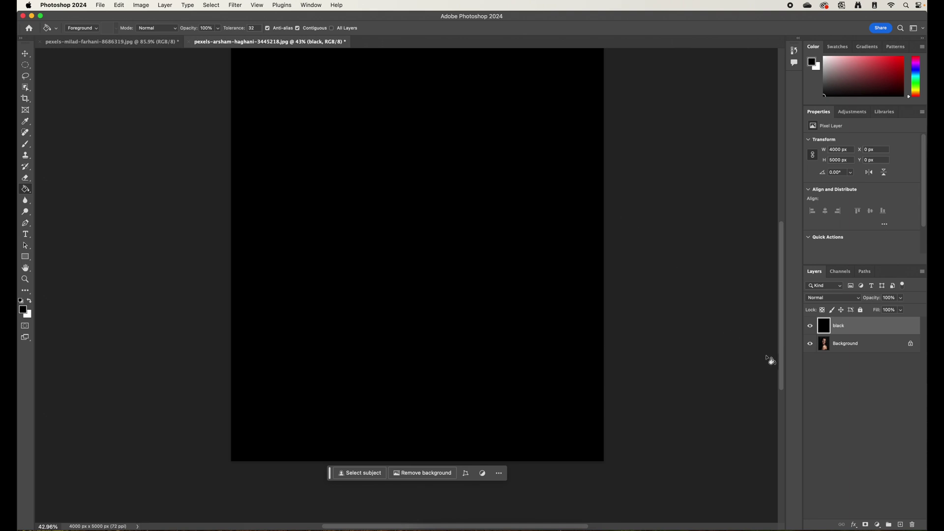
{"action": "left_click", "coordinate": [811, 327]}
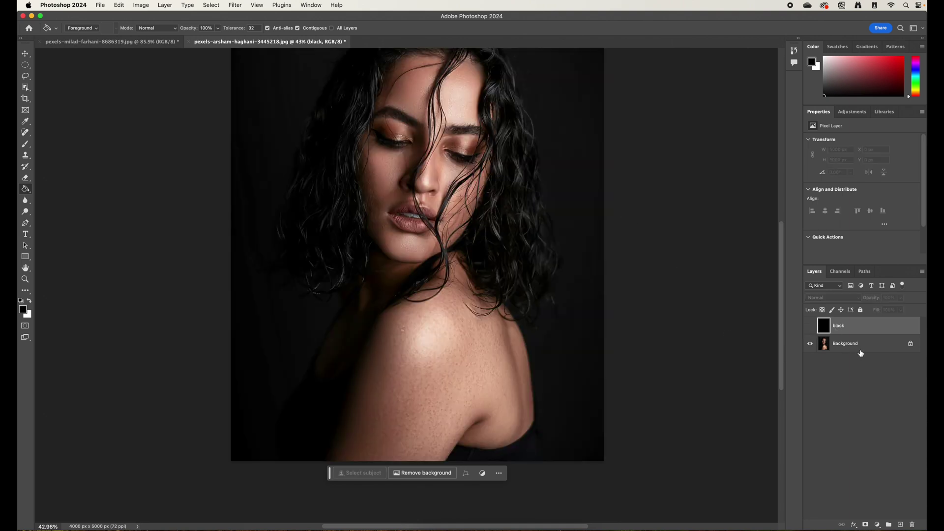
Step: Add another empty layer named circle above the black layer
{"action": "left_click", "coordinate": [901, 525]}
{"action": "double_click", "coordinate": [841, 326]}
{"action": "type", "text": "cir"}
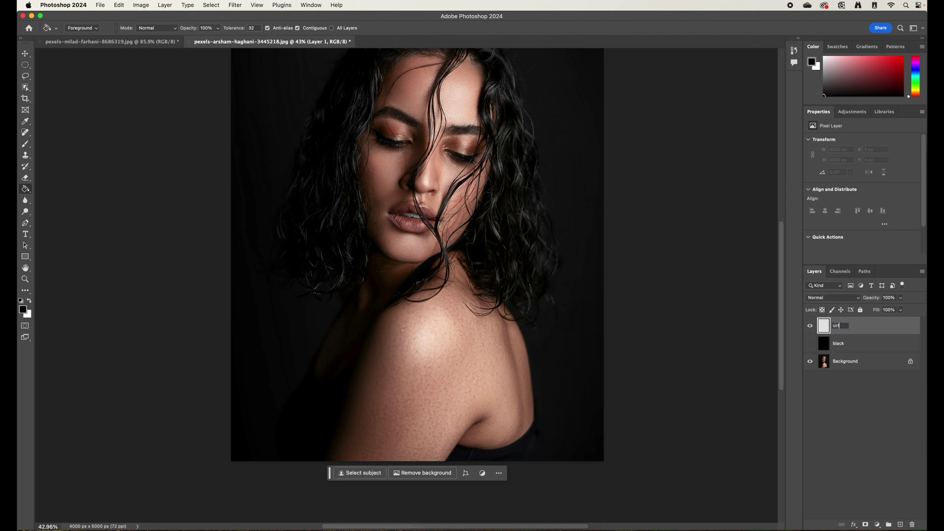
{"action": "key", "text": "Return"}
{"action": "scroll", "coordinate": [477, 277], "scroll_direction": "up", "scroll_amount": 3}
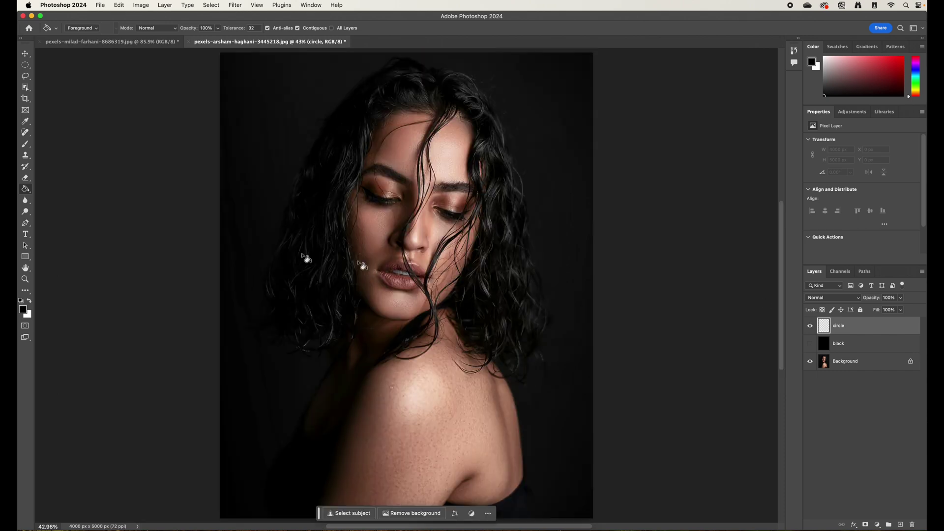
Step: Fill a wide elliptical selection across the eyes and forehead with black, then deselect
{"action": "left_click", "coordinate": [25, 66]}
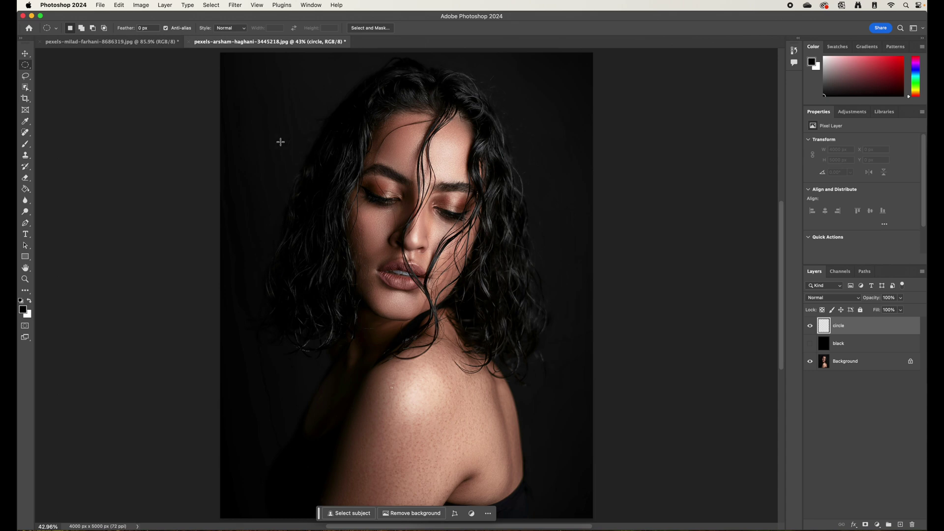
{"action": "left_click_drag", "start_coordinate": [241, 116], "coordinate": [573, 244]}
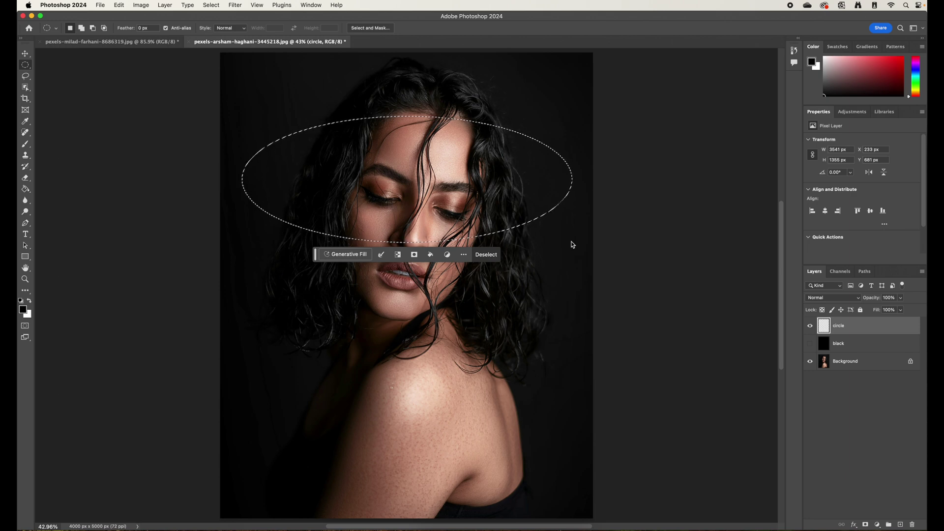
{"action": "key", "text": "g"}
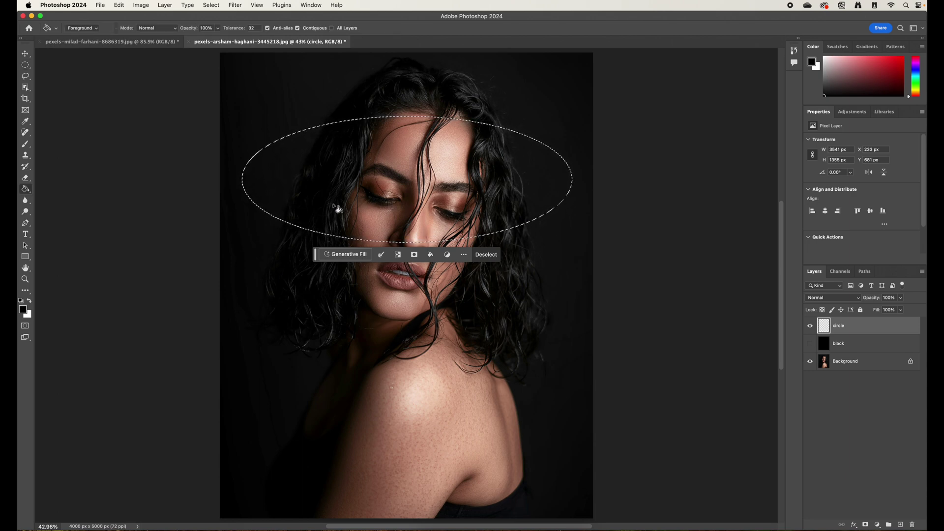
{"action": "left_click", "coordinate": [359, 180]}
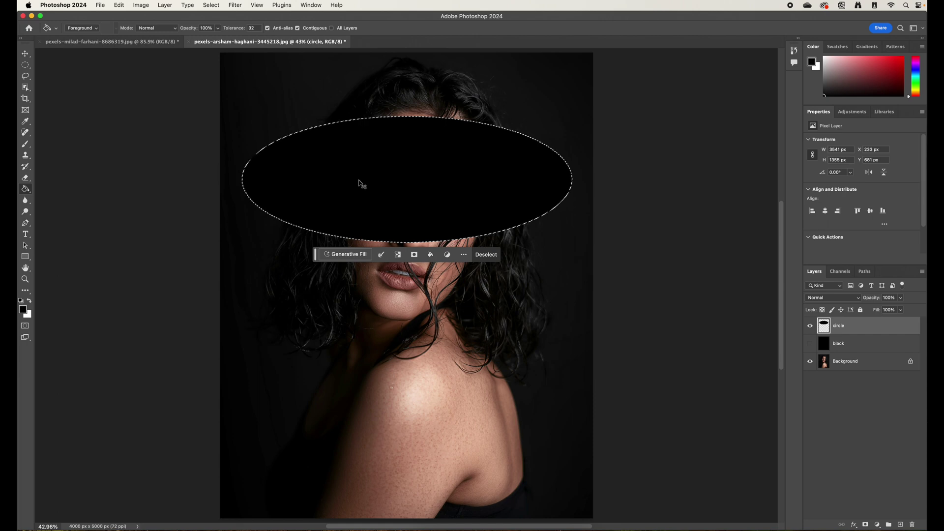
{"action": "key", "text": "super+d"}
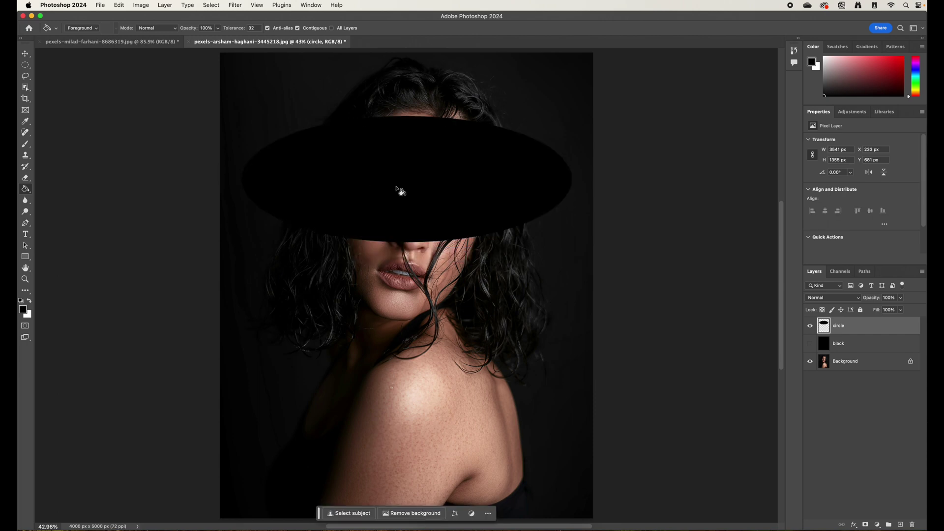
Step: Give the circle layer an fbf6f6 Outer Glow: Screen, 35% opacity, spread 30, size 43
{"action": "double_click", "coordinate": [873, 328]}
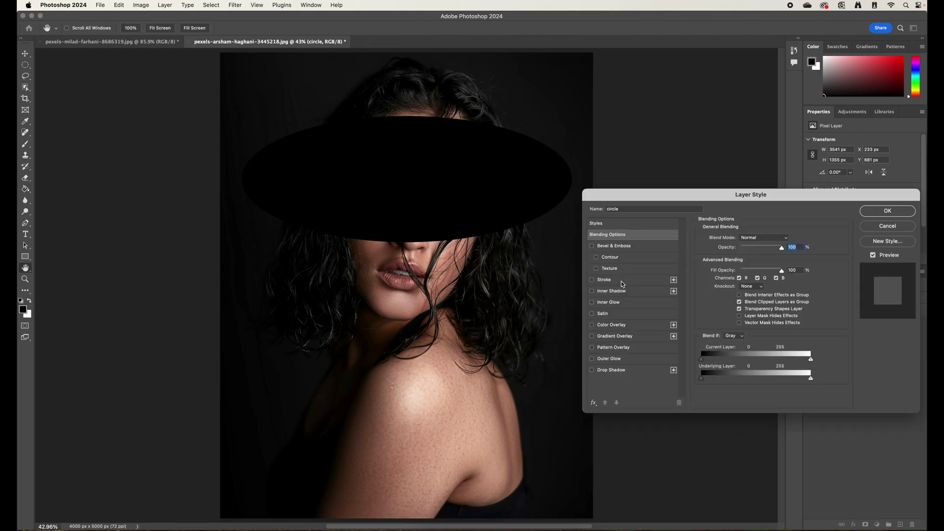
{"action": "left_click", "coordinate": [617, 358]}
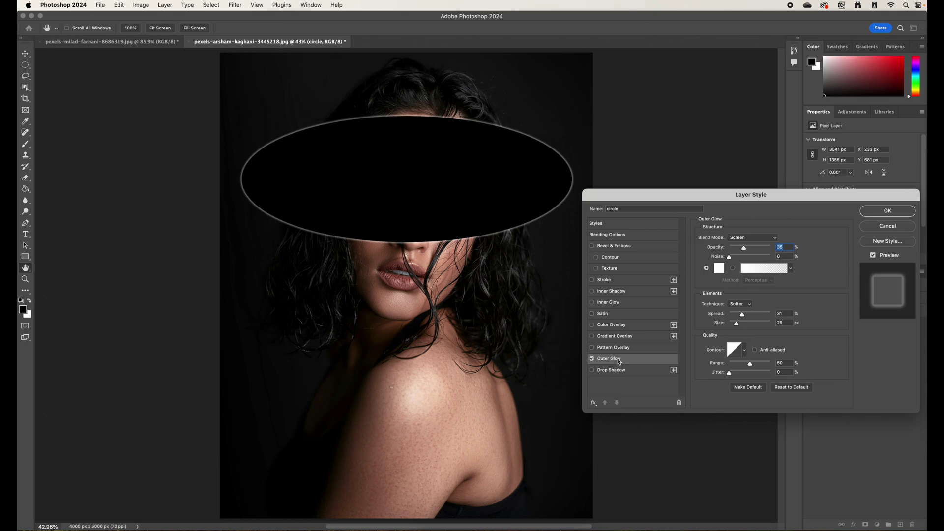
{"action": "left_click", "coordinate": [719, 269]}
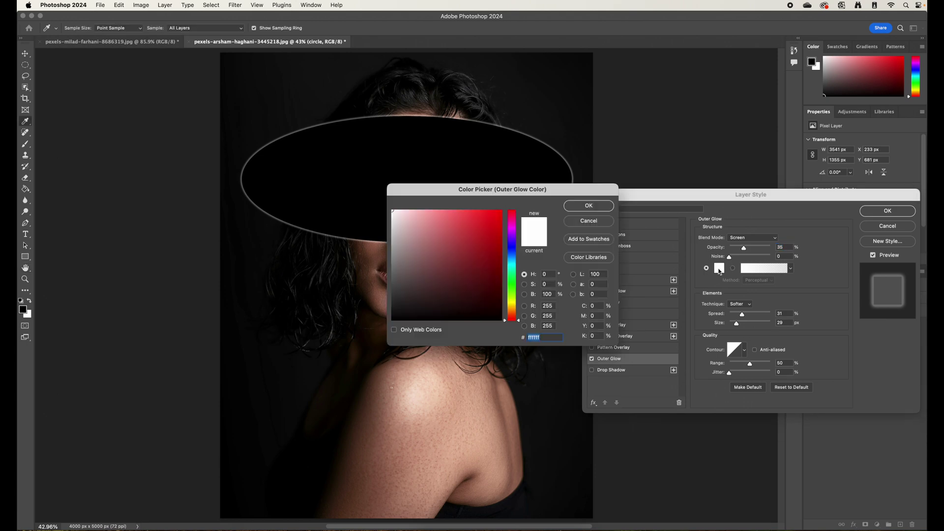
{"action": "left_click", "coordinate": [394, 212]}
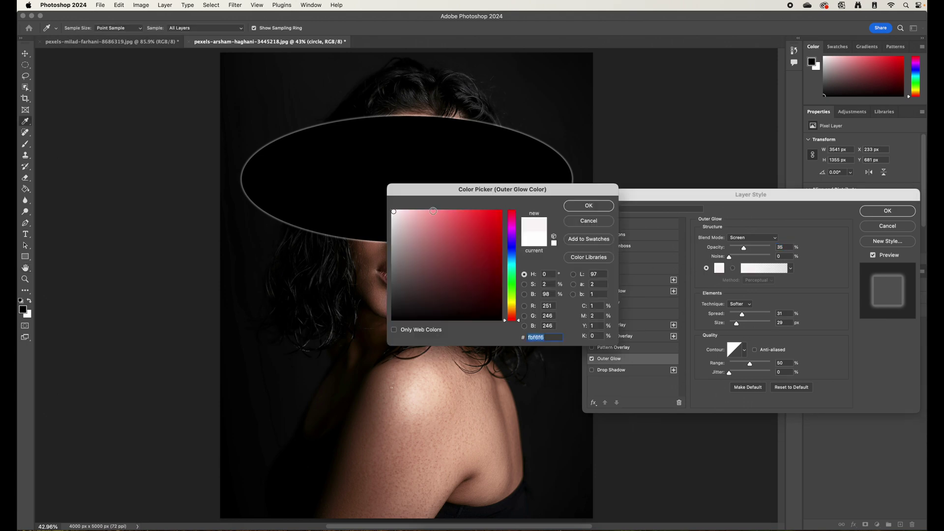
{"action": "left_click", "coordinate": [589, 206]}
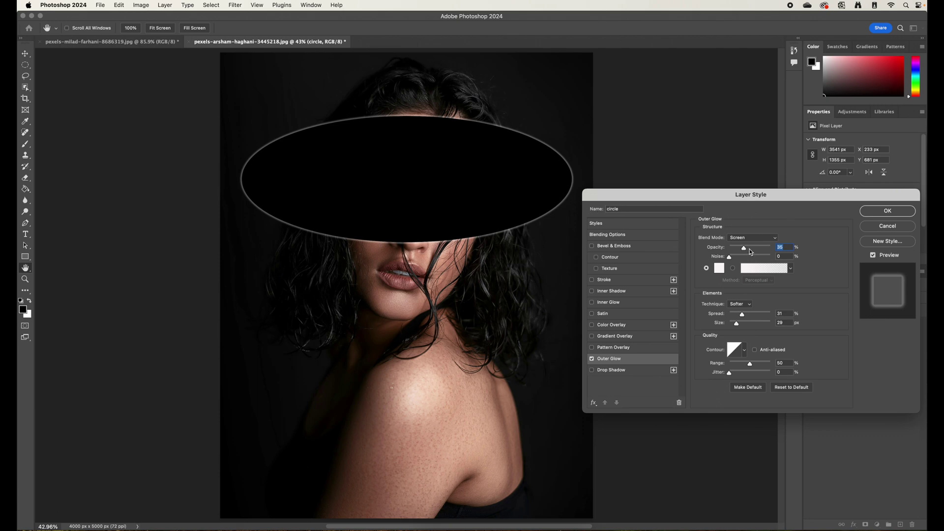
{"action": "mouse_move", "coordinate": [742, 316]}
{"action": "left_mouse_down"}
{"action": "mouse_move", "coordinate": [755, 317]}
{"action": "mouse_move", "coordinate": [739, 326]}
{"action": "left_mouse_up"}
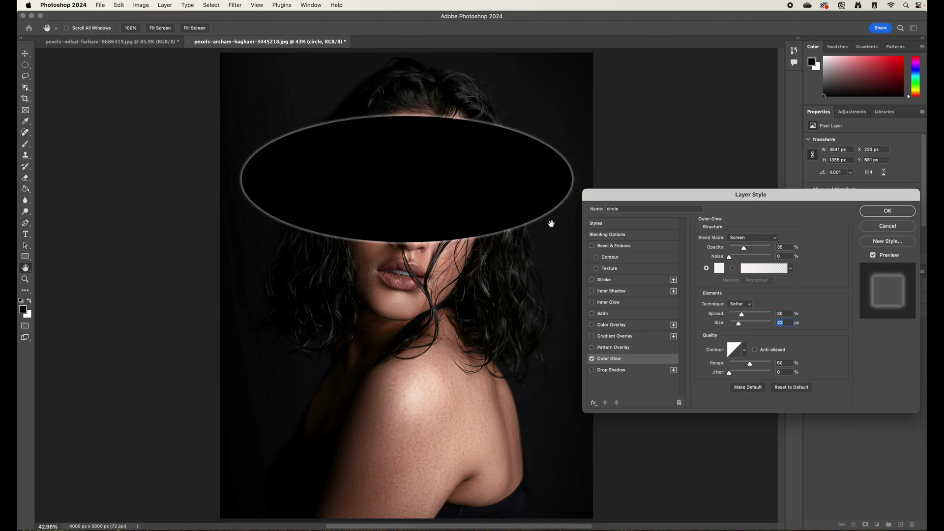
{"action": "left_click", "coordinate": [877, 214]}
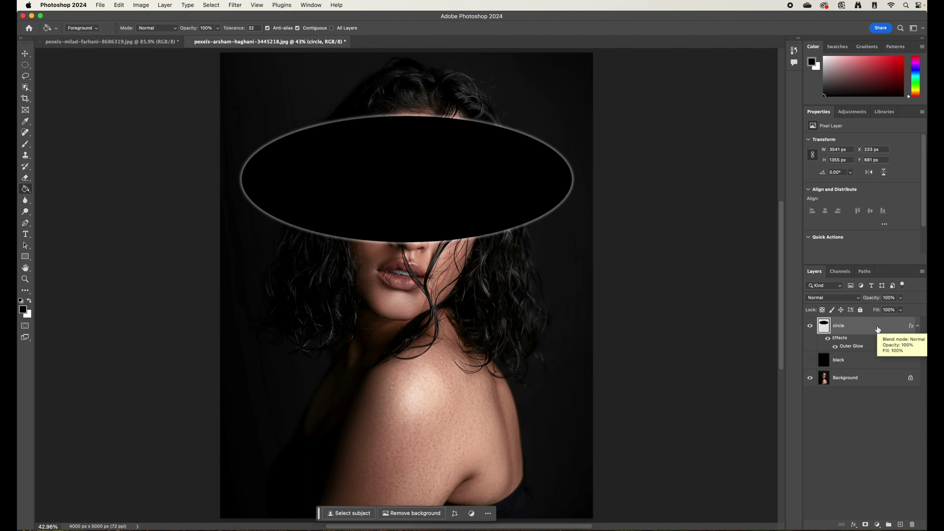
Step: Scale the ellipse to about 96.68% and tilt it slightly around a pivot below it
{"action": "key", "text": "ctrl+t"}
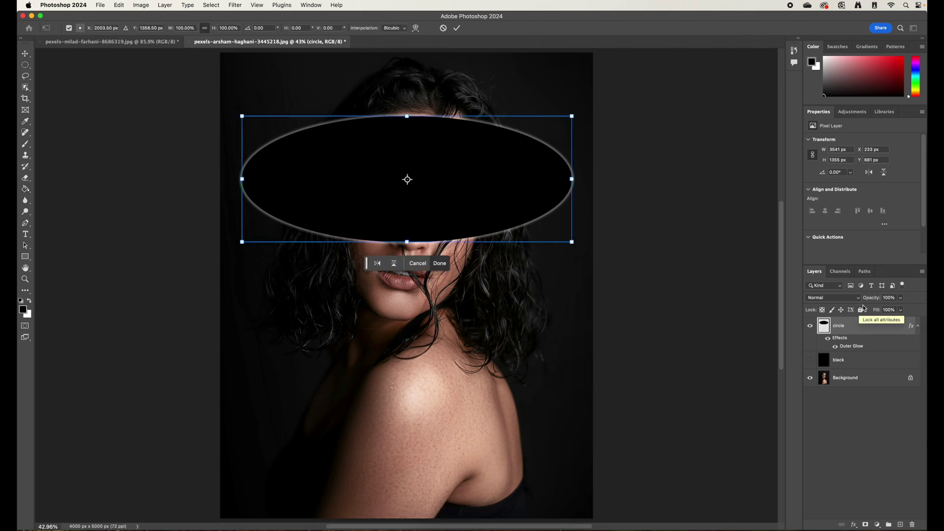
{"action": "left_click", "coordinate": [572, 116]}
{"action": "left_click_drag", "start_coordinate": [573, 116], "coordinate": [567, 118]}
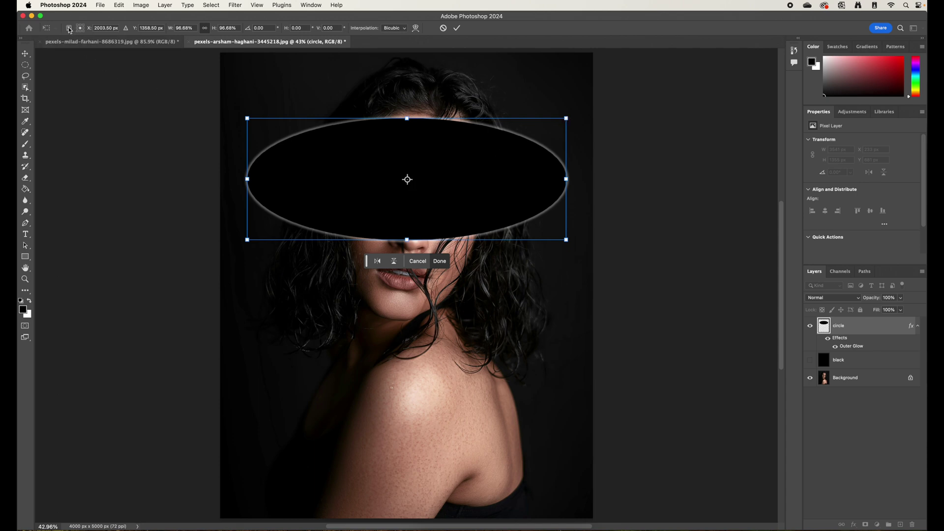
{"action": "left_click_drag", "start_coordinate": [408, 181], "coordinate": [238, 218]}
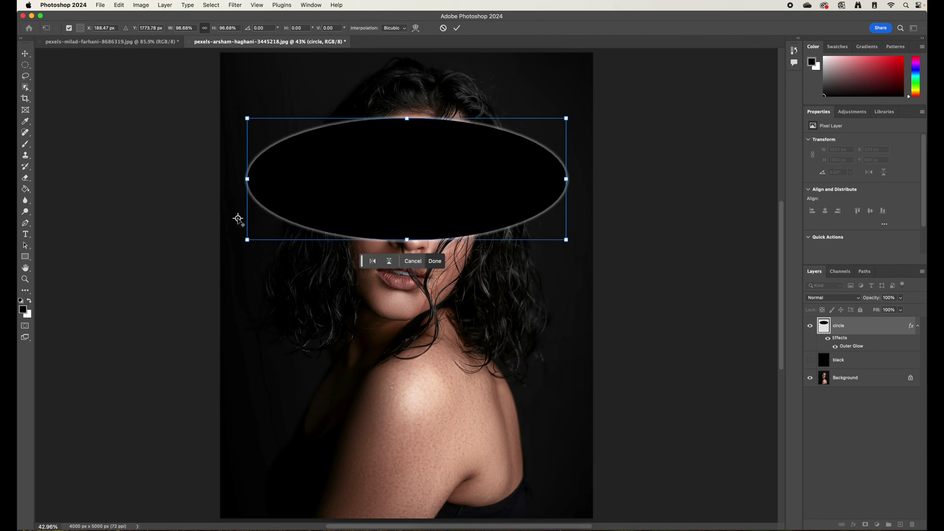
{"action": "left_click_drag", "start_coordinate": [578, 201], "coordinate": [581, 221]}
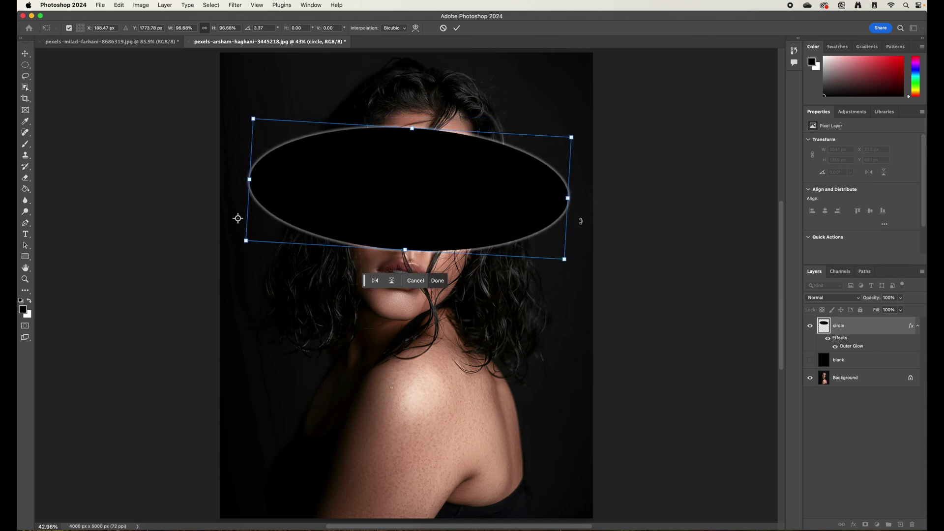
{"action": "left_click", "coordinate": [457, 29]}
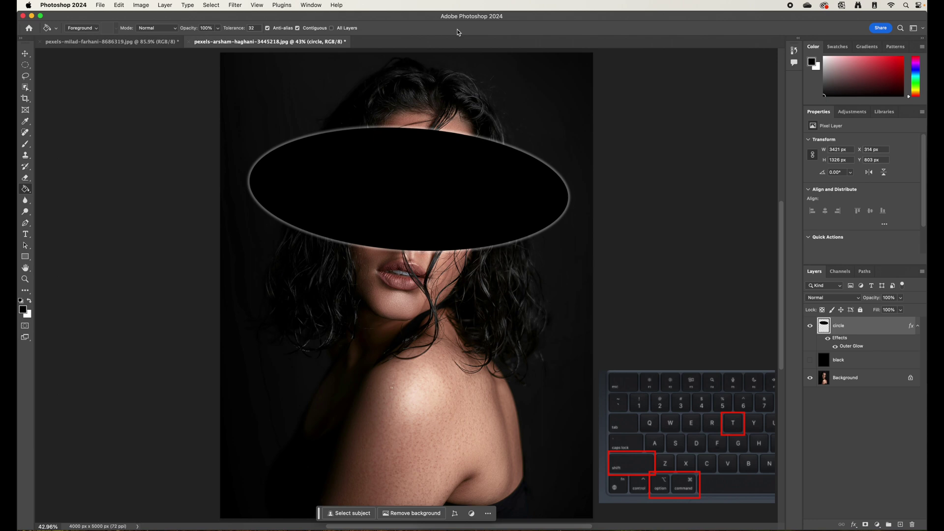
Step: Repeat the duplicate-and-transform with Shift+Option+Cmd+T until circle copy 95 forms the spiral
{"action": "key", "text": "shift+alt+super+t"}
{"action": "key", "text": "shift+alt+super+t"}
{"action": "key", "text": "shift+alt+super+t"}
{"action": "key", "text": "shift+alt+super+t"}
{"action": "key", "text": "shift+alt+super+t"}
{"action": "key", "text": "shift+alt+super+t"}
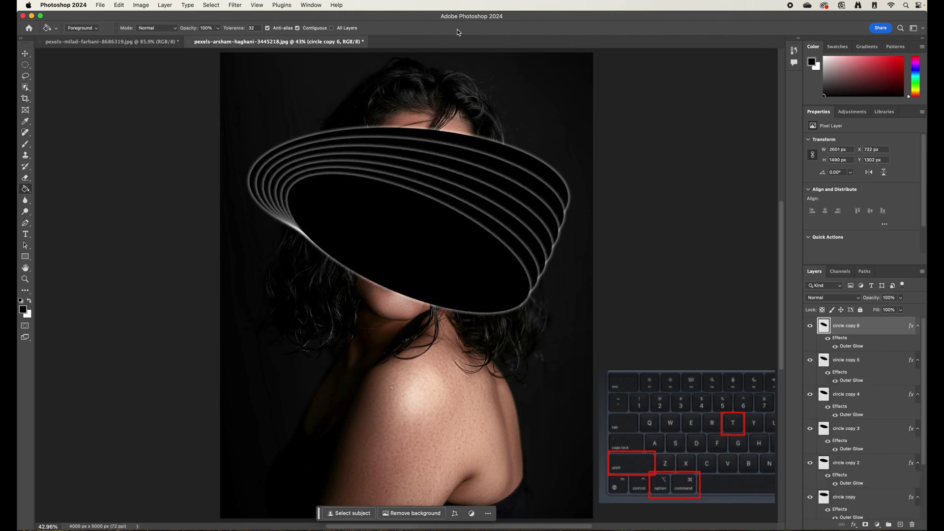
{"action": "key", "text": "shift+alt+super+t"}
{"action": "key", "text": "shift+alt+super+t"}
{"action": "key", "text": "shift+alt+super+t"}
{"action": "key", "text": "shift+alt+super+t"}
{"action": "key", "text": "shift+alt+super+t"}
{"action": "key", "text": "shift+alt+super+t"}
{"action": "key", "text": "shift+alt+super+t"}
{"action": "key", "text": "shift+alt+super+t"}
{"action": "key", "text": "shift+alt+super+t"}
{"action": "key", "text": "shift+alt+super+t"}
{"action": "key", "text": "shift+alt+super+t"}
{"action": "key", "text": "shift+alt+super+t"}
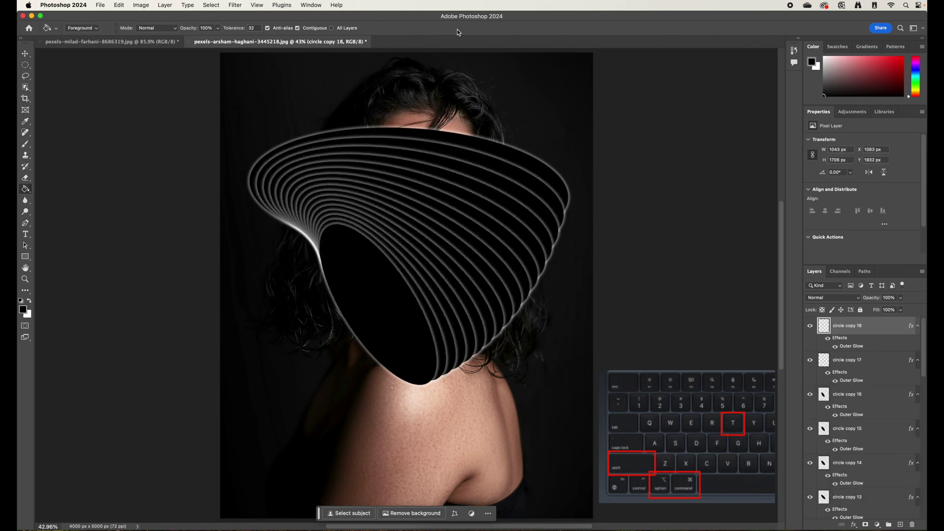
{"action": "key", "text": "shift+alt+super+t"}
{"action": "key", "text": "shift+alt+super+t"}
{"action": "key", "text": "shift+alt+super+t"}
{"action": "key", "text": "shift+alt+super+t"}
{"action": "key", "text": "shift+alt+super+t"}
{"action": "key", "text": "shift+alt+super+t"}
{"action": "key", "text": "shift+alt+super+t"}
{"action": "key", "text": "shift+alt+super+t"}
{"action": "key", "text": "shift+alt+super+t"}
{"action": "key", "text": "shift+alt+super+t"}
{"action": "key", "text": "shift+alt+super+t"}
{"action": "key", "text": "shift+alt+super+t"}
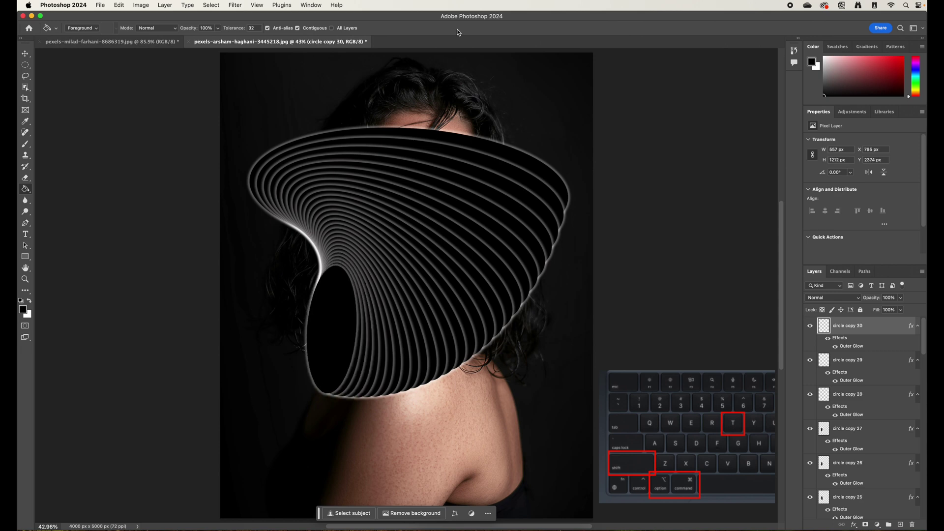
{"action": "key", "text": "shift+alt+super+t"}
{"action": "key", "text": "shift+alt+super+t"}
{"action": "key", "text": "shift+alt+super+t"}
{"action": "key", "text": "shift+alt+super+t"}
{"action": "key", "text": "shift+alt+super+t"}
{"action": "key", "text": "shift+alt+super+t"}
{"action": "key", "text": "shift+alt+super+t"}
{"action": "key", "text": "shift+alt+super+t"}
{"action": "key", "text": "shift+alt+super+t"}
{"action": "key", "text": "shift+alt+super+t"}
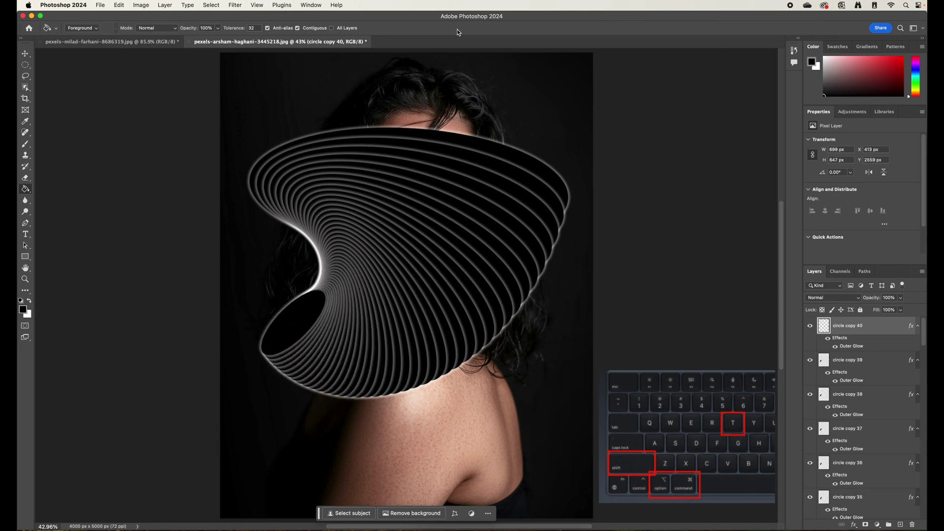
{"action": "key", "text": "shift+alt+super+t"}
{"action": "key", "text": "shift+alt+super+t"}
{"action": "key", "text": "shift+alt+super+t"}
{"action": "key", "text": "shift+alt+super+t"}
{"action": "key", "text": "shift+alt+super+t"}
{"action": "key", "text": "shift+alt+super+t"}
{"action": "key", "text": "shift+alt+super+t"}
{"action": "key", "text": "shift+alt+super+t"}
{"action": "key", "text": "shift+alt+super+t"}
{"action": "key", "text": "shift+alt+super+t"}
{"action": "key", "text": "shift+alt+super+t"}
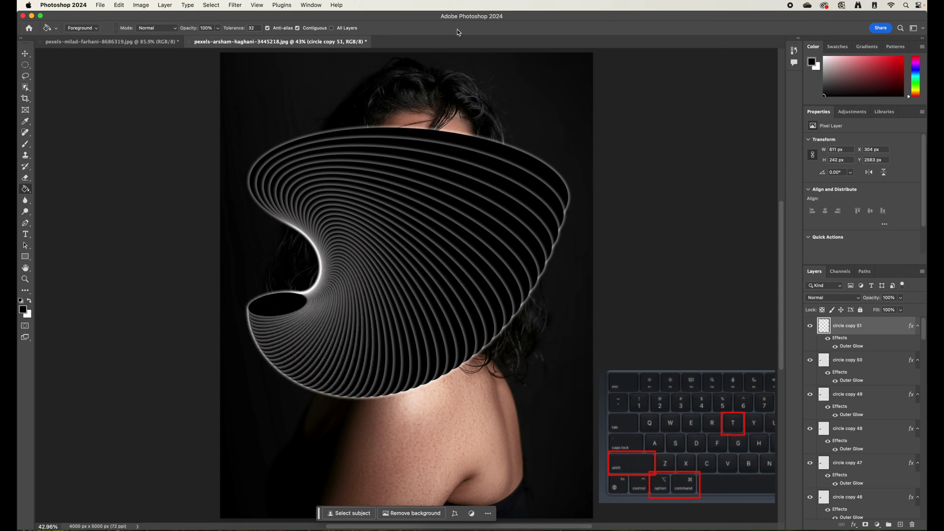
{"action": "key", "text": "shift+alt+super+t"}
{"action": "key", "text": "shift+alt+super+t"}
{"action": "key", "text": "shift+alt+super+t"}
{"action": "key", "text": "shift+alt+super+t"}
{"action": "key", "text": "shift+alt+super+t"}
{"action": "key", "text": "shift+alt+super+t"}
{"action": "key", "text": "shift+alt+super+t"}
{"action": "key", "text": "shift+alt+super+t"}
{"action": "key", "text": "shift+alt+super+t"}
{"action": "key", "text": "shift+alt+super+t"}
{"action": "key", "text": "shift+alt+super+t"}
{"action": "key", "text": "shift+alt+super+t"}
{"action": "key", "text": "shift+alt+super+t"}
{"action": "key", "text": "shift+alt+super+t"}
{"action": "key", "text": "shift+alt+super+t"}
{"action": "key", "text": "shift+alt+super+t"}
{"action": "key", "text": "shift+alt+super+t"}
{"action": "key", "text": "shift+alt+super+t"}
{"action": "key", "text": "shift+alt+super+t"}
{"action": "key", "text": "shift+alt+super+t"}
{"action": "key", "text": "shift+alt+super+t"}
{"action": "key", "text": "shift+alt+super+t"}
{"action": "key", "text": "shift+alt+super+t"}
{"action": "key", "text": "shift+alt+super+t"}
{"action": "key", "text": "shift+alt+super+t"}
{"action": "key", "text": "shift+alt+super+t"}
{"action": "key", "text": "shift+alt+super+t"}
{"action": "key", "text": "shift+alt+super+t"}
{"action": "key", "text": "shift+alt+super+t"}
{"action": "key", "text": "shift+alt+super+t"}
{"action": "key", "text": "shift+alt+super+t"}
{"action": "key", "text": "shift+alt+super+t"}
{"action": "key", "text": "shift+alt+super+t"}
{"action": "key", "text": "shift+alt+super+t"}
{"action": "key", "text": "shift+alt+super+t"}
{"action": "key", "text": "shift+alt+super+t"}
{"action": "key", "text": "shift+alt+super+t"}
{"action": "key", "text": "shift+alt+super+t"}
{"action": "key", "text": "shift+alt+super+t"}
{"action": "key", "text": "shift+alt+super+t"}
{"action": "key", "text": "shift+alt+super+t"}
{"action": "key", "text": "shift+alt+super+t"}
{"action": "key", "text": "shift+alt+super+t"}
{"action": "key", "text": "shift+alt+super+t"}
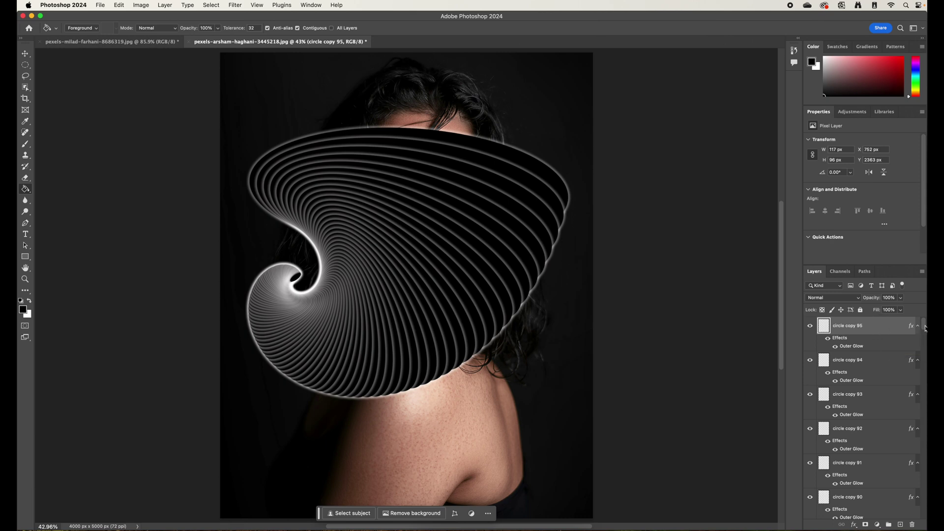
{"action": "left_click_drag", "start_coordinate": [926, 329], "coordinate": [926, 345]}
Step: Select all ring layers down to black and make the black layer visible
{"action": "left_click_drag", "start_coordinate": [925, 398], "coordinate": [923, 514]}
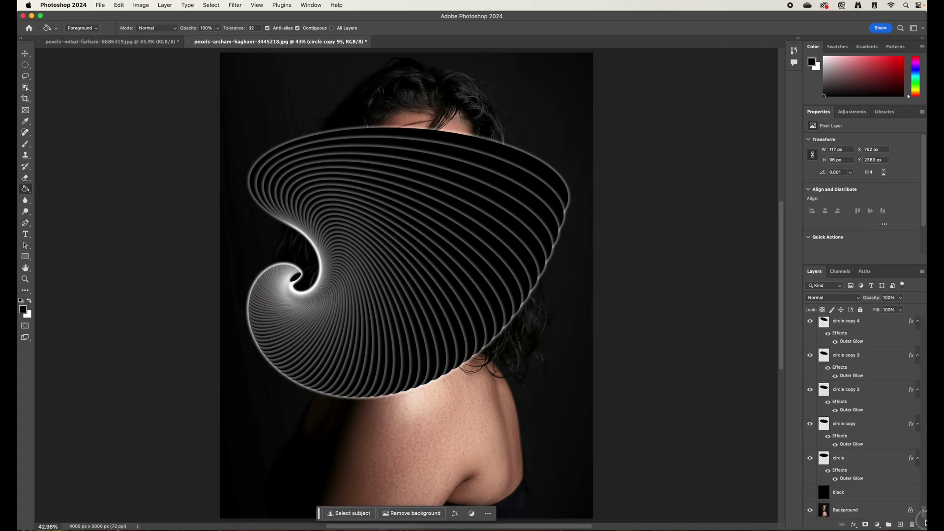
{"action": "left_click", "coordinate": [863, 494], "text": "shift"}
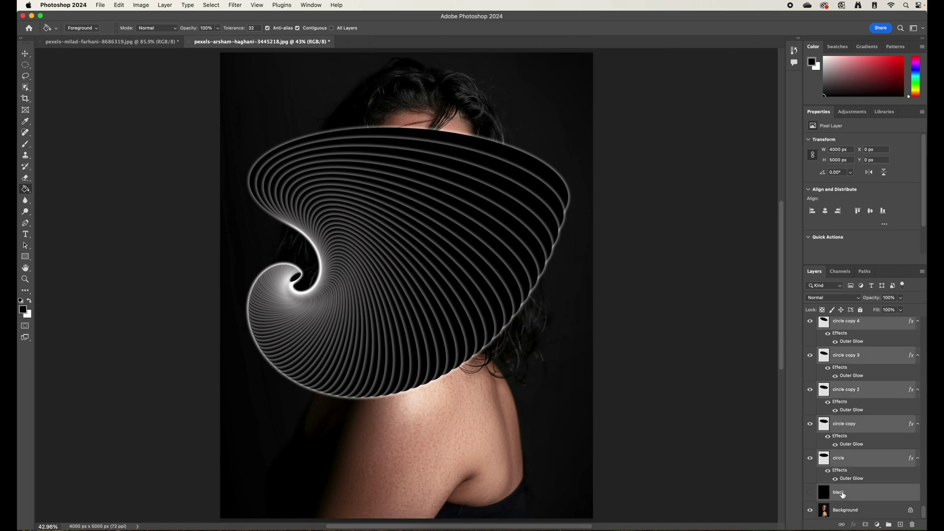
{"action": "left_click", "coordinate": [811, 494]}
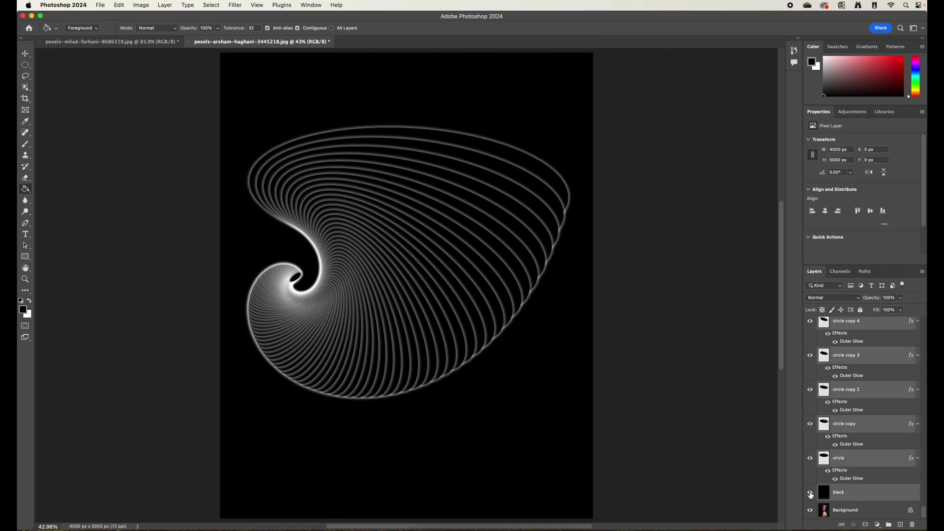
{"action": "key", "text": "super+j"}
Step: Merge the rings and black backdrop into one layer set to Lighten blending
{"action": "key", "text": "super+e"}
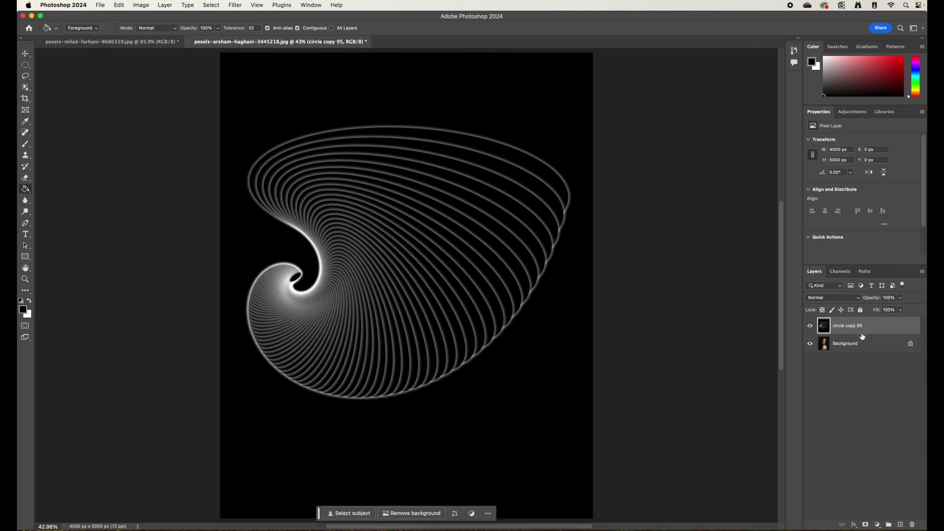
{"action": "left_click", "coordinate": [840, 300]}
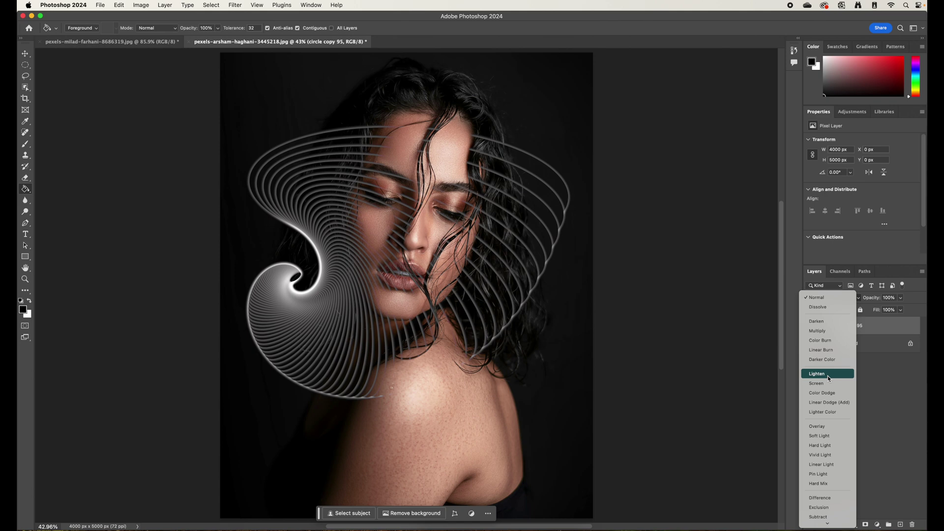
{"action": "left_click", "coordinate": [828, 375]}
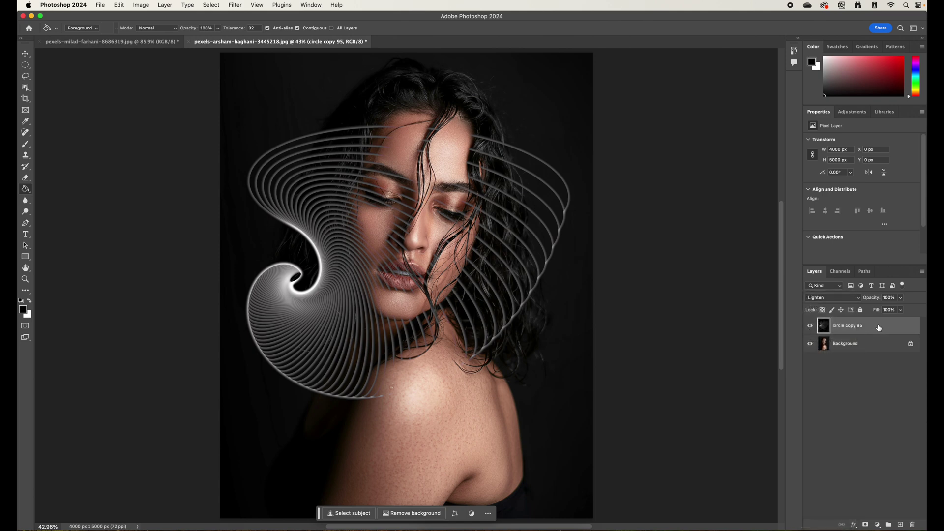
Step: Rotate the merged spiral about 128° and shift it up-left across the face
{"action": "key", "text": "super+t"}
{"action": "left_click_drag", "start_coordinate": [611, 129], "coordinate": [389, 509]}
{"action": "left_click_drag", "start_coordinate": [509, 381], "coordinate": [437, 334]}
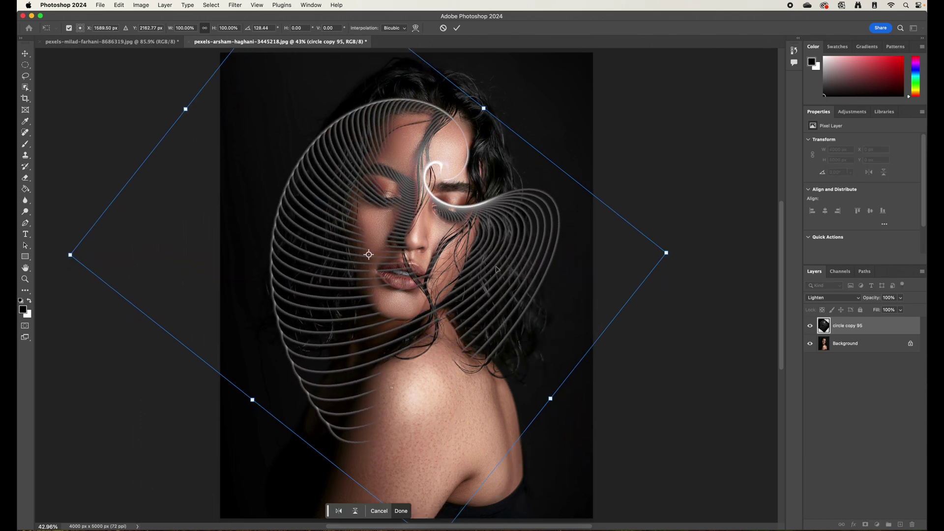
{"action": "key", "text": "Return"}
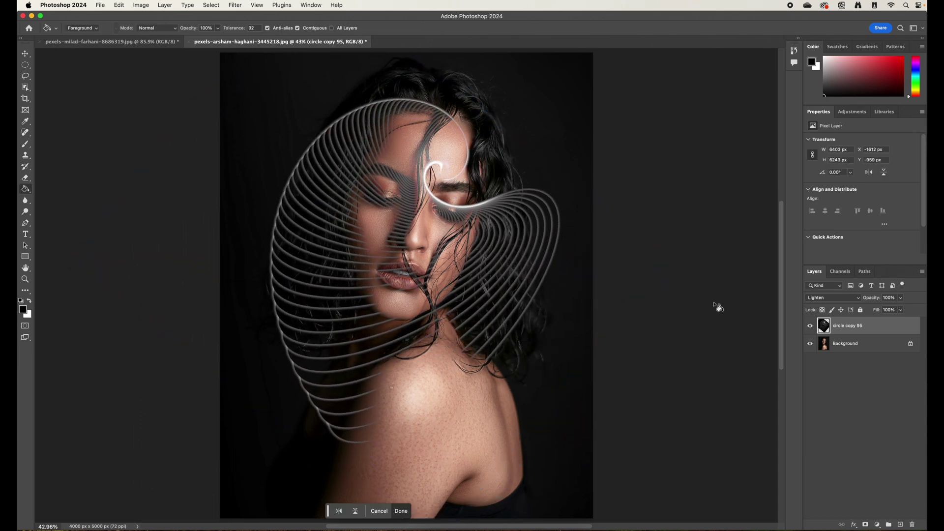
{"action": "key", "text": "g"}
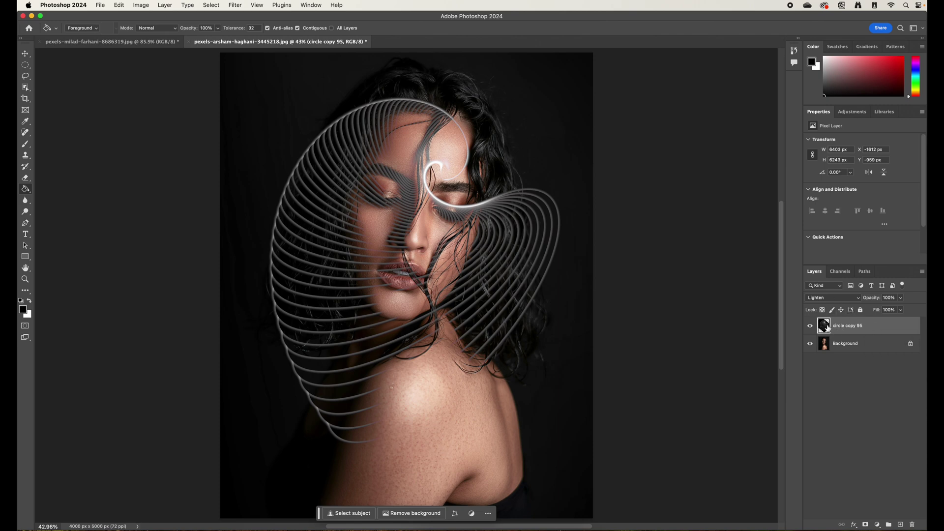
Step: Set the spiral back to Normal and duplicate it as a Lighten copy
{"action": "left_click", "coordinate": [832, 299]}
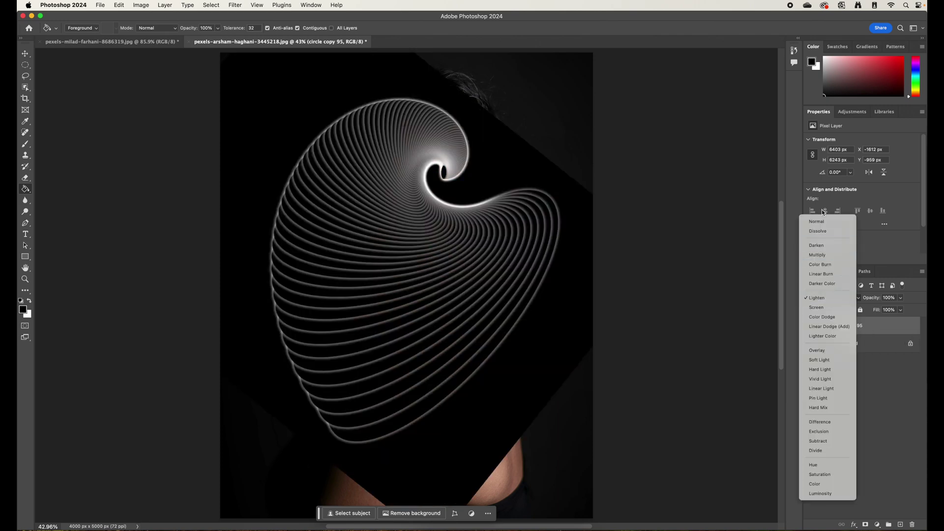
{"action": "left_click", "coordinate": [817, 221]}
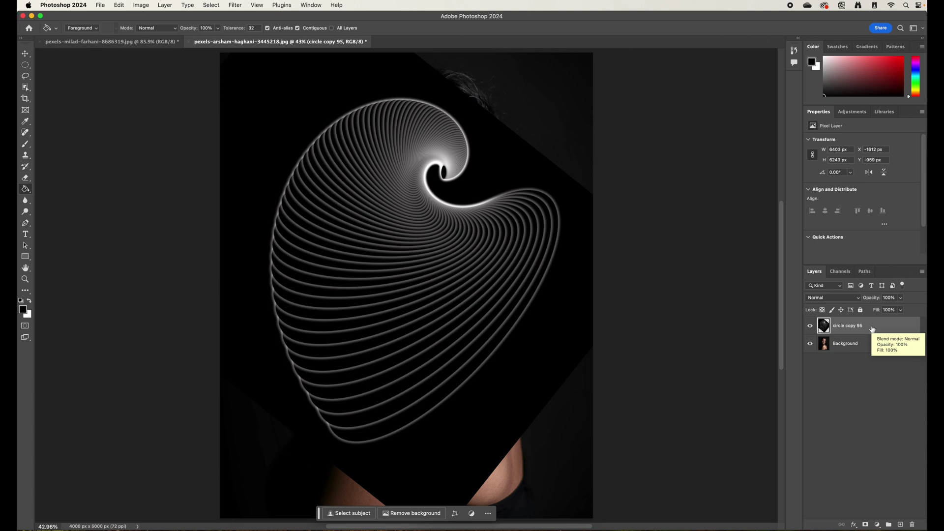
{"action": "key", "text": "super+j"}
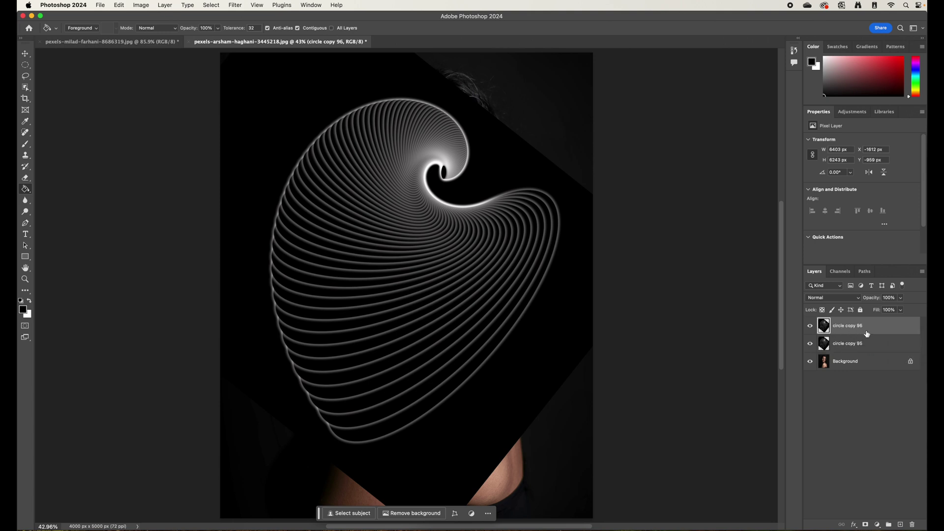
{"action": "left_click", "coordinate": [834, 297]}
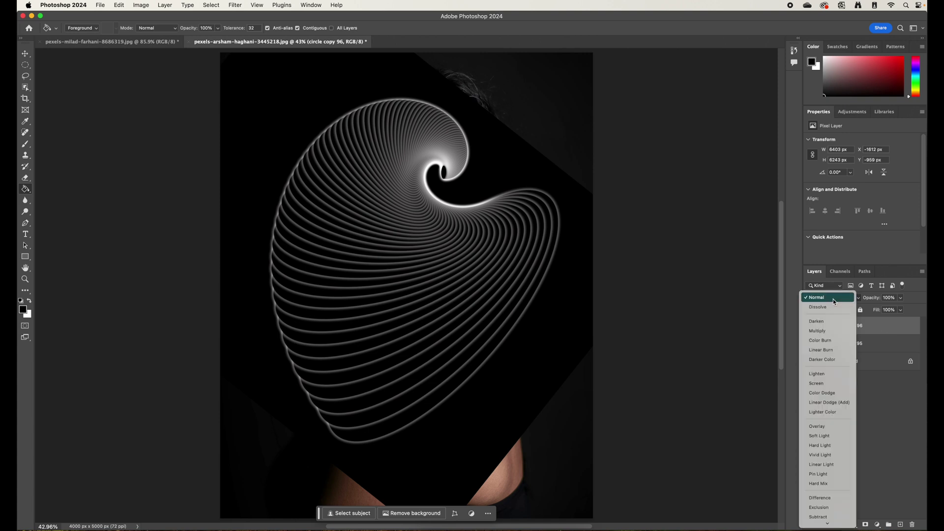
{"action": "left_click", "coordinate": [834, 374]}
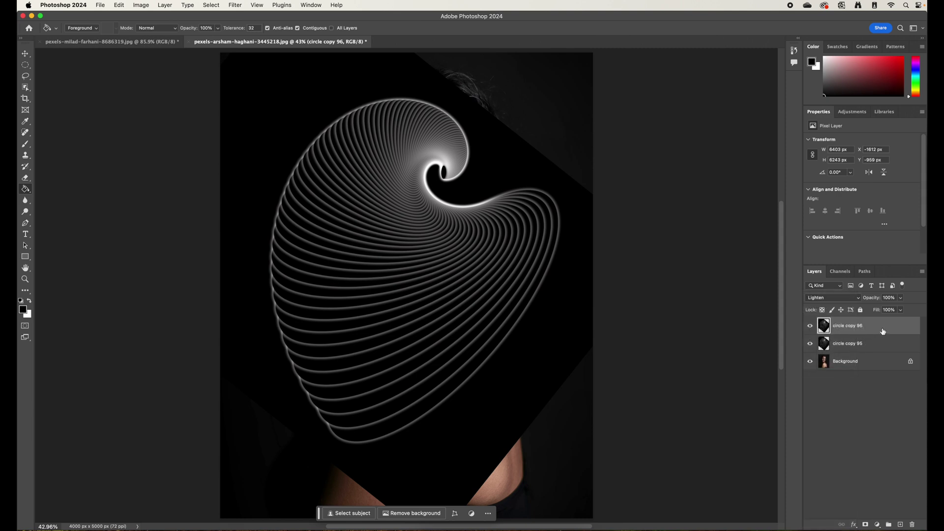
Step: Rotate the copy slightly, then repeat the transform to add circle copy 97
{"action": "key", "text": "super+t"}
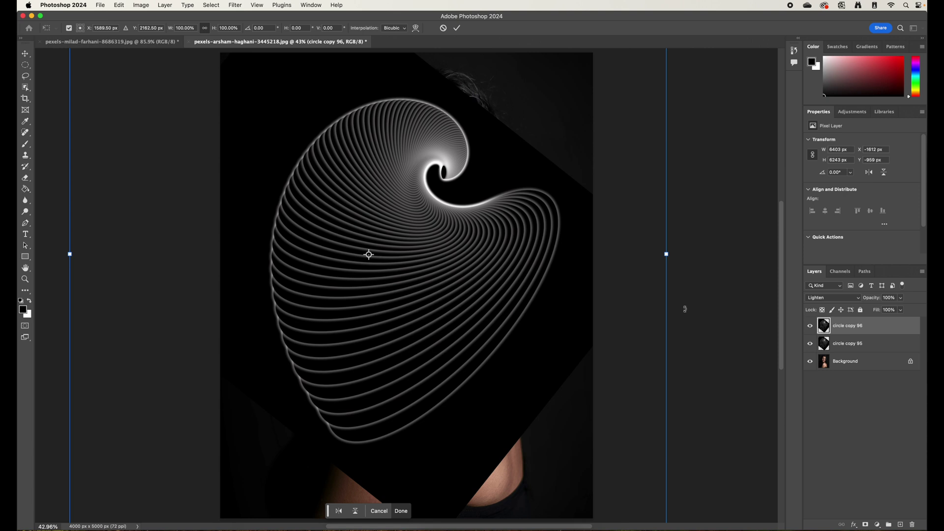
{"action": "left_click_drag", "start_coordinate": [685, 312], "coordinate": [692, 359]}
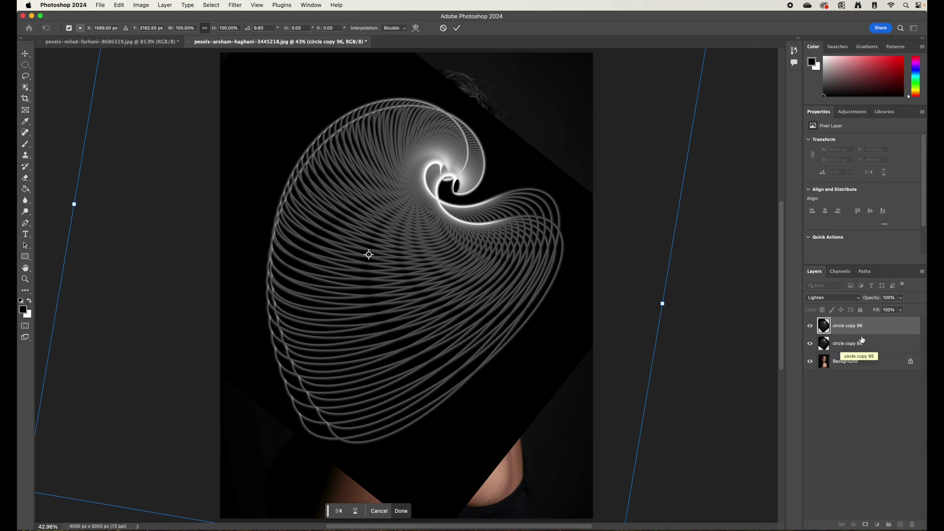
{"action": "key", "text": "Return"}
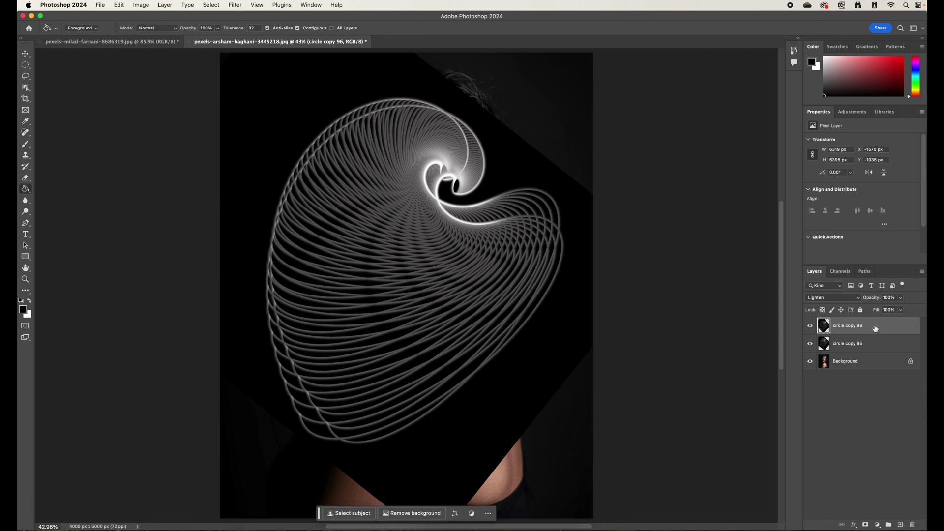
{"action": "key", "text": "super+t"}
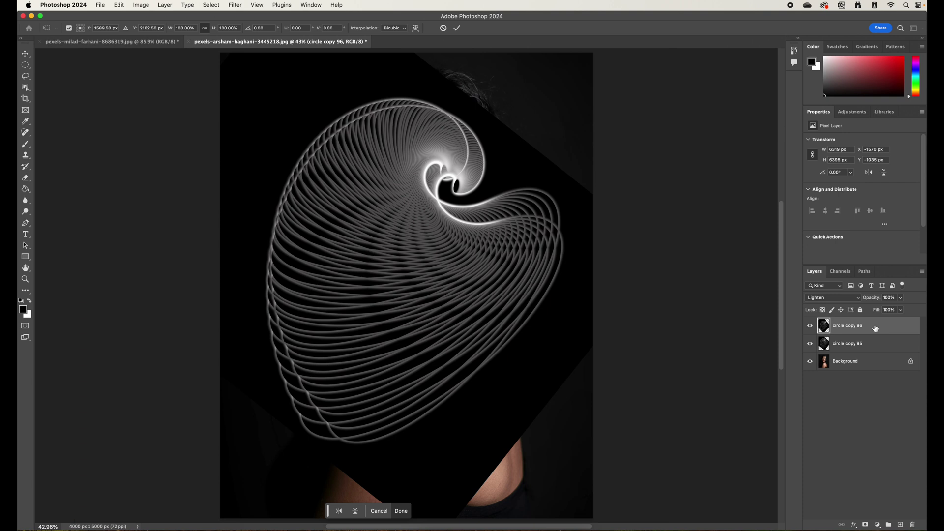
{"action": "key", "text": "Return"}
{"action": "key", "text": "super+j"}
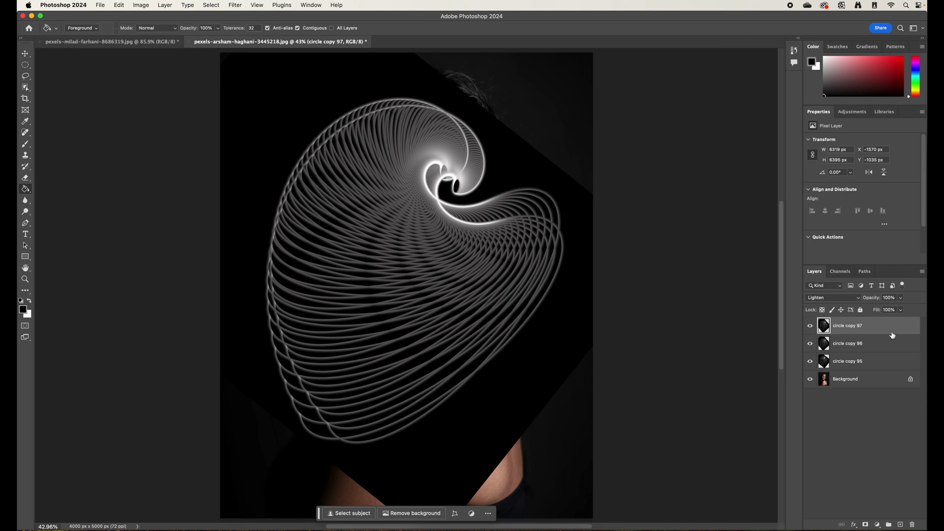
Step: Rotate the spiral copy around a pivot set at its bright centre
{"action": "key", "text": "super+t"}
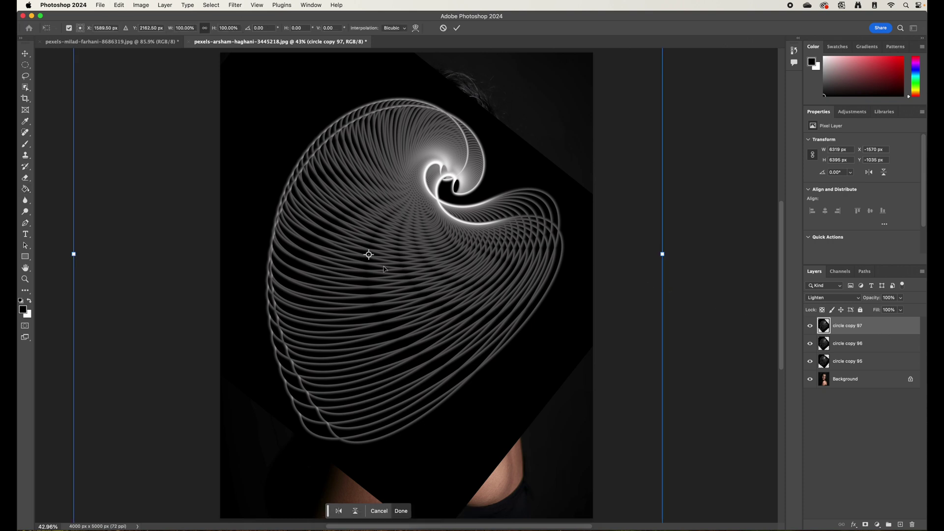
{"action": "left_click_drag", "start_coordinate": [373, 257], "coordinate": [456, 185]}
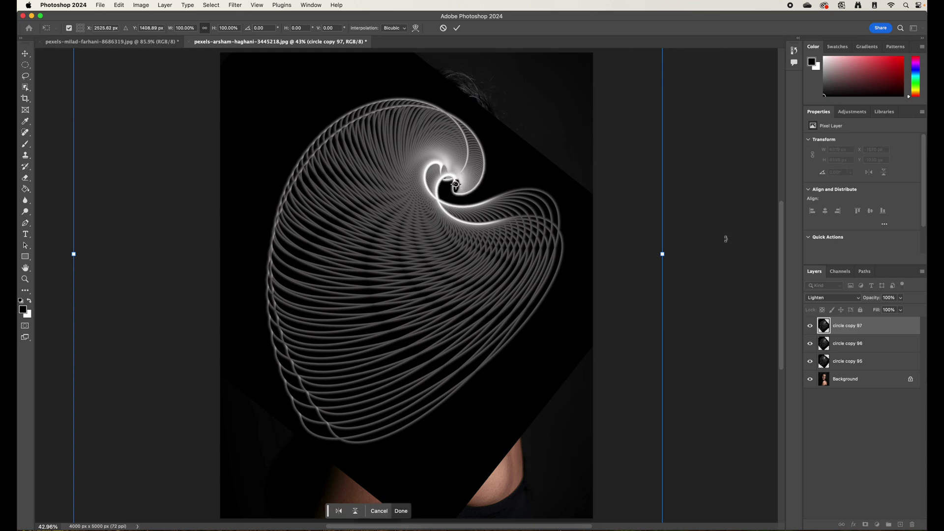
{"action": "left_click_drag", "start_coordinate": [706, 236], "coordinate": [620, 356]}
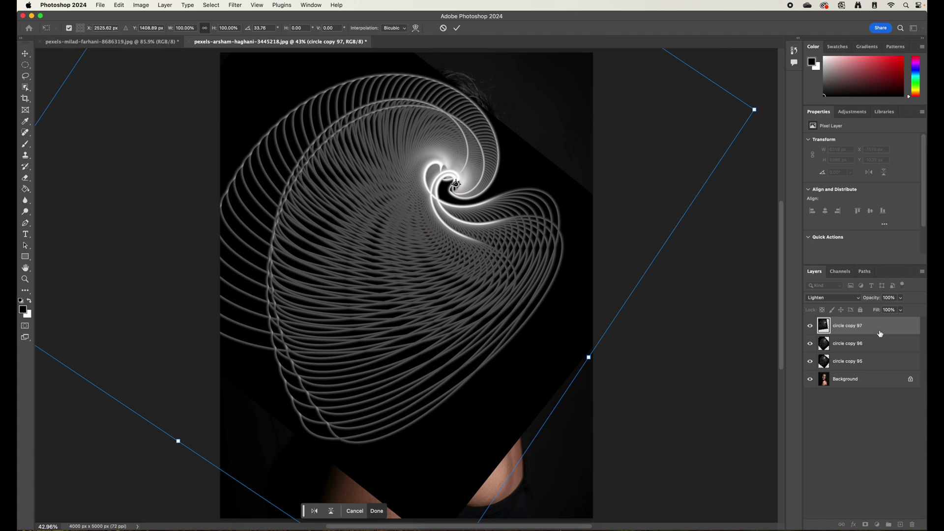
{"action": "key", "text": "Return"}
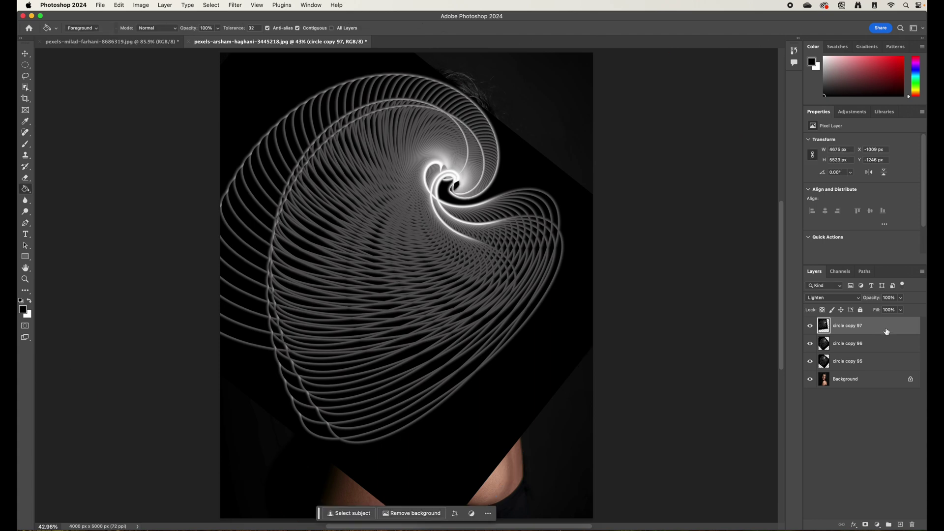
Step: Duplicate the spiral layer and rotate the new copy about 35° around the centre
{"action": "key", "text": "super+j"}
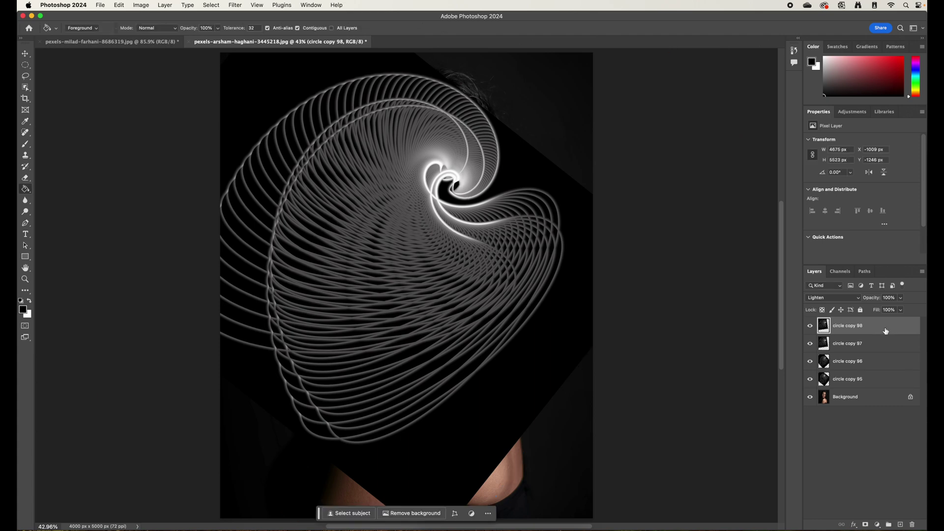
{"action": "key", "text": "super+t"}
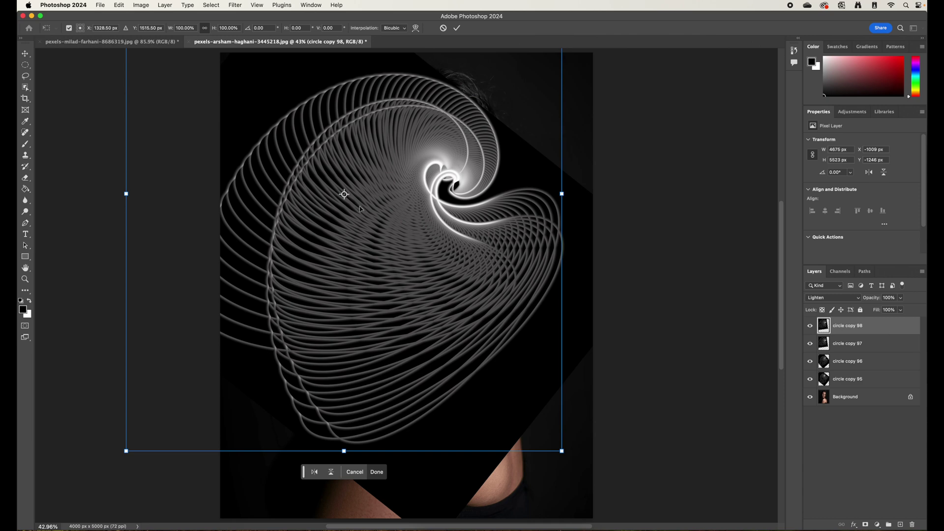
{"action": "left_click_drag", "start_coordinate": [344, 194], "coordinate": [449, 185]}
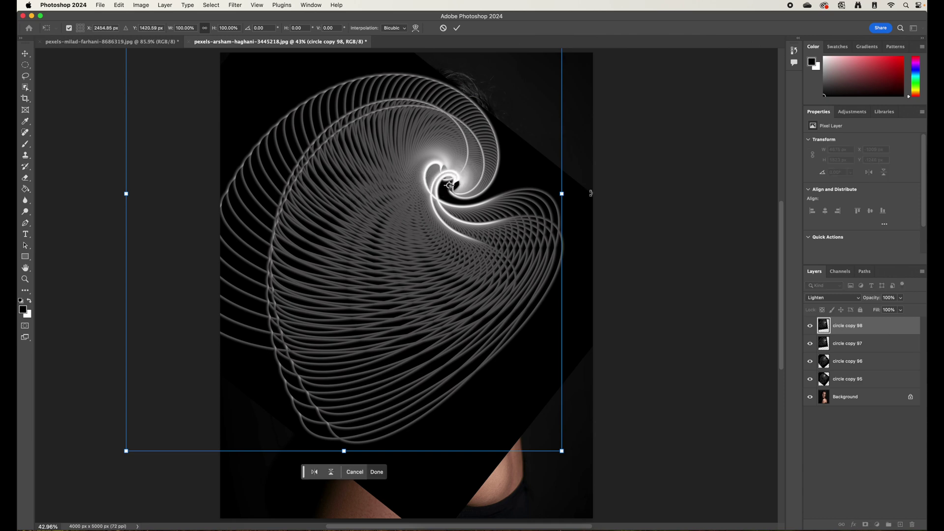
{"action": "left_click_drag", "start_coordinate": [586, 196], "coordinate": [580, 299]}
{"action": "key", "text": "Return"}
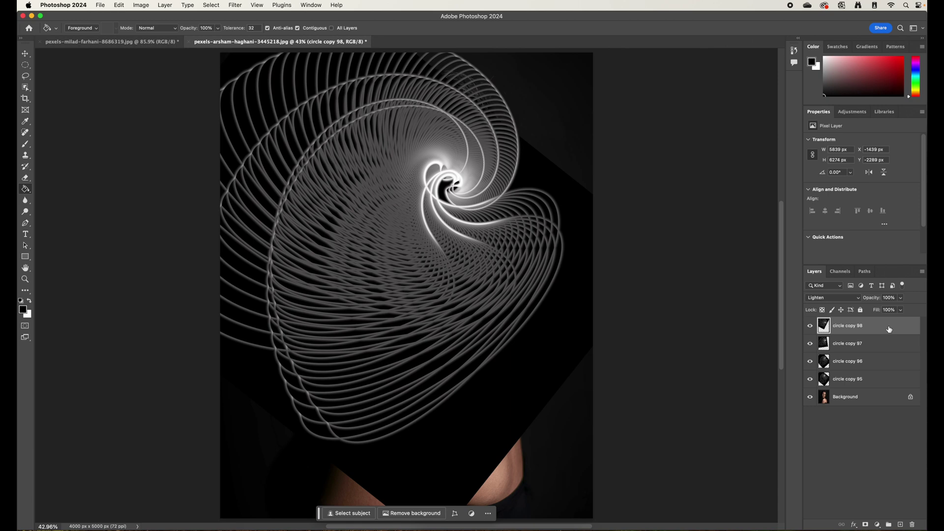
Step: Merge the four circle copy layers into one and set it to Darken blend mode
{"action": "left_click", "coordinate": [888, 382], "text": "shift"}
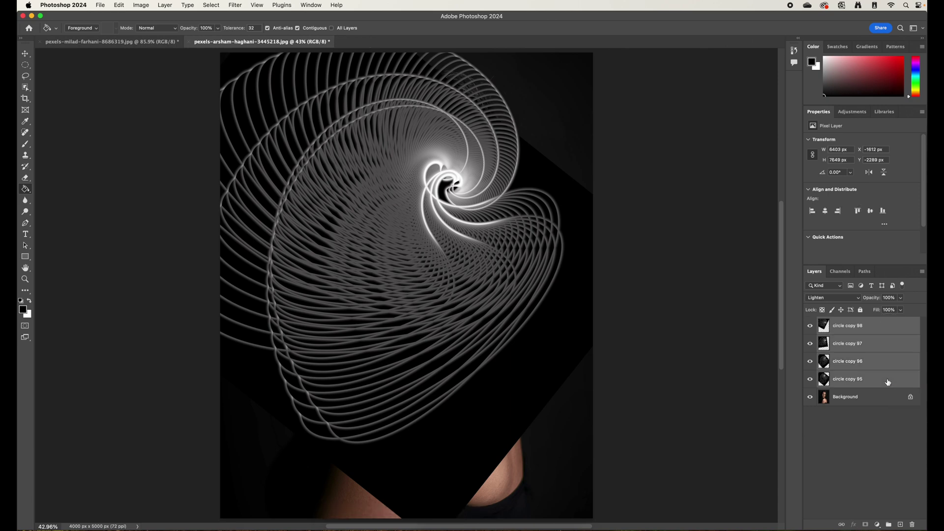
{"action": "key", "text": "super+e"}
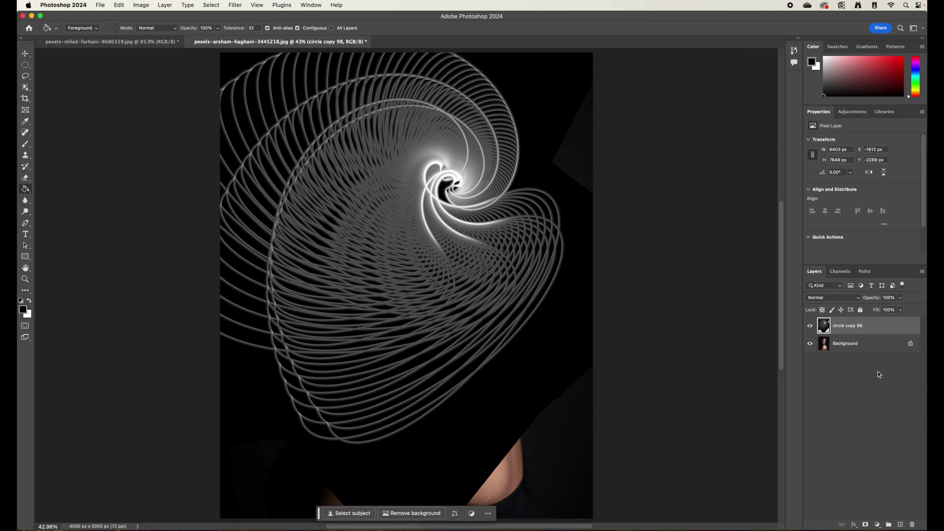
{"action": "left_click", "coordinate": [840, 299]}
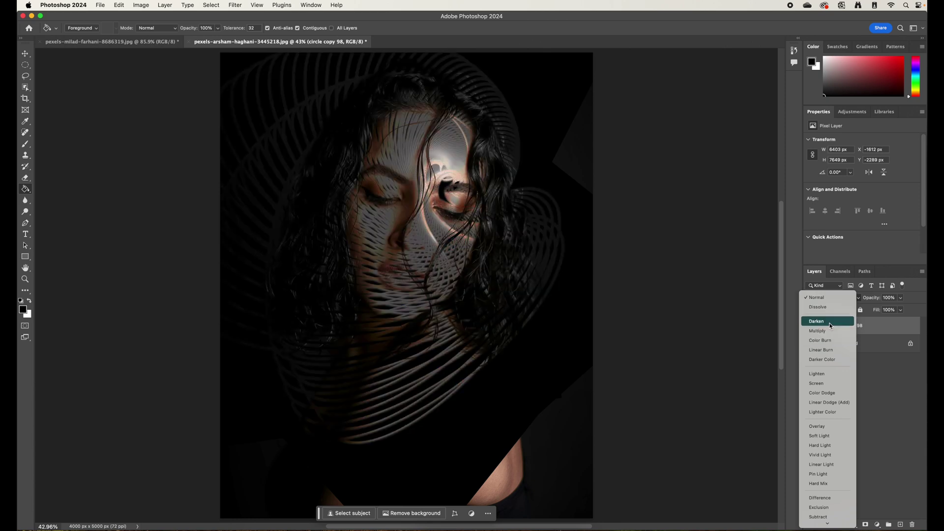
{"action": "left_click", "coordinate": [831, 323]}
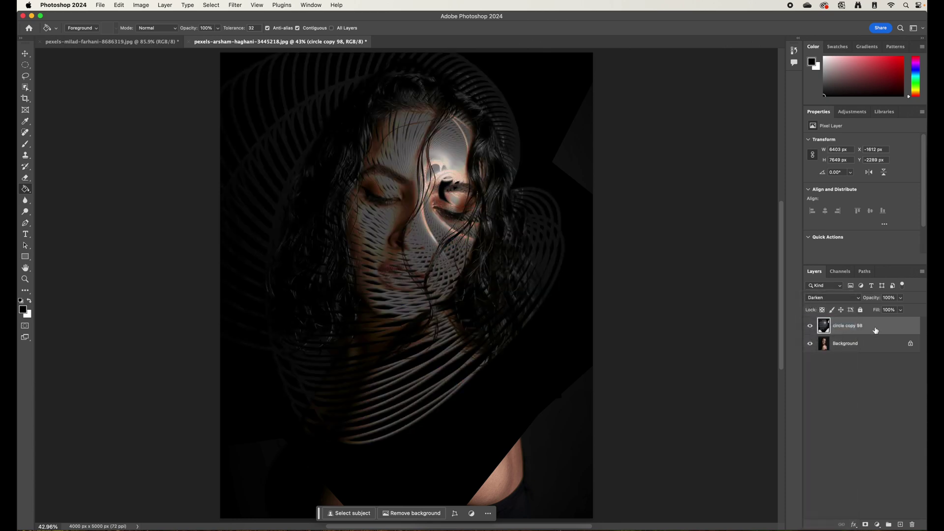
Step: Tilt the merged spiral to about -11° and shift it down-left
{"action": "key", "text": "super+t"}
{"action": "left_click", "coordinate": [182, 278]}
{"action": "left_click_drag", "start_coordinate": [706, 331], "coordinate": [668, 268]}
{"action": "left_click_drag", "start_coordinate": [411, 320], "coordinate": [392, 363]}
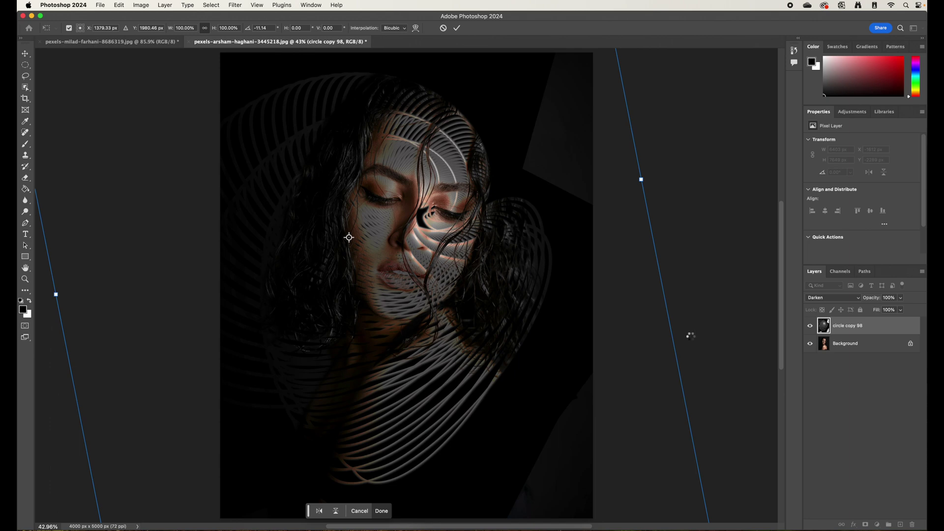
{"action": "key", "text": "Return"}
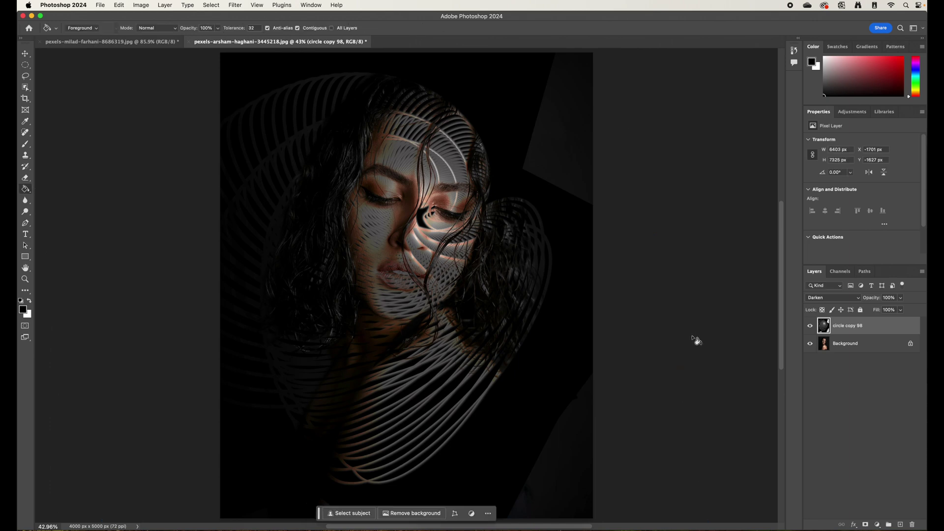
{"action": "left_click", "coordinate": [878, 525]}
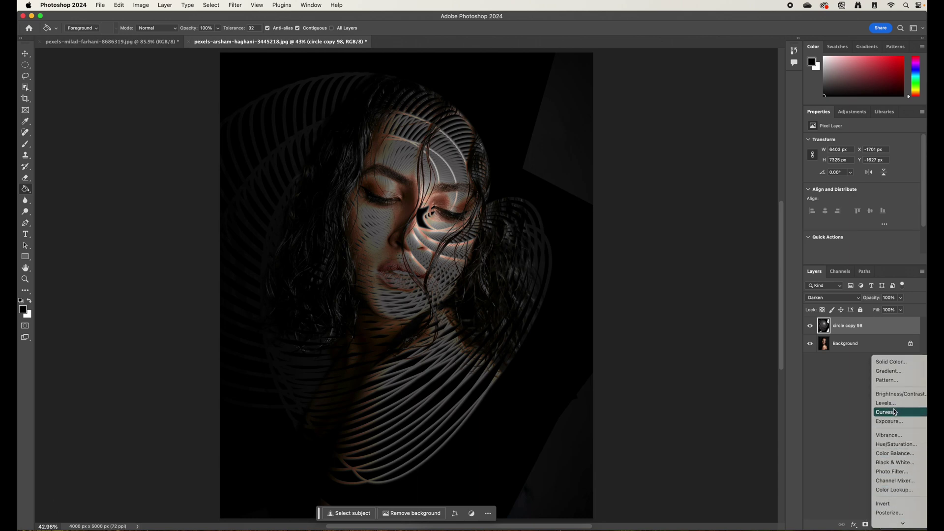
Step: Add a Gradient Fill layer using the first Reds preset
{"action": "mouse_move", "coordinate": [875, 525]}
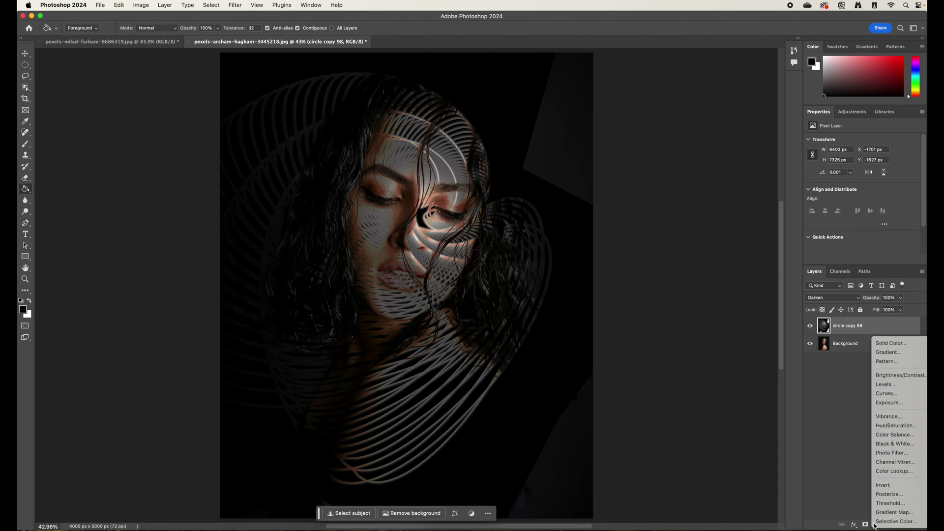
{"action": "left_click", "coordinate": [891, 352]}
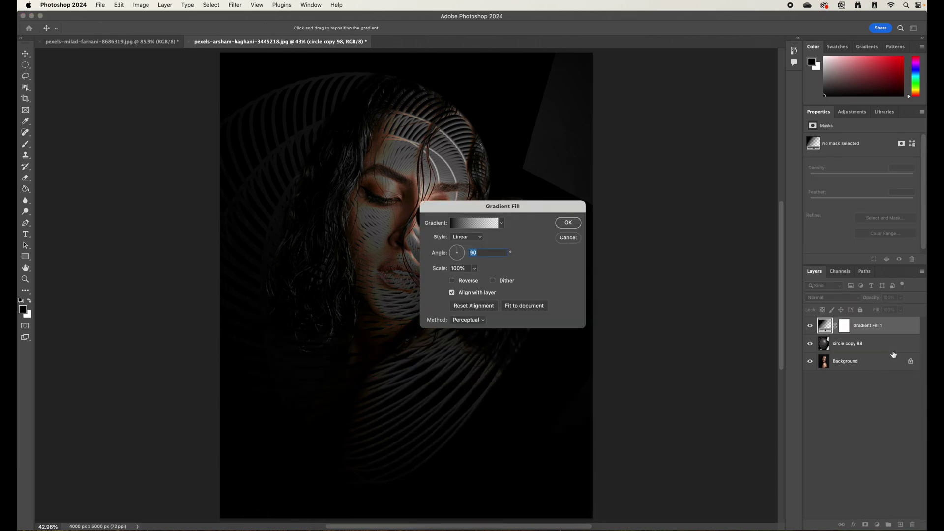
{"action": "left_click", "coordinate": [502, 223]}
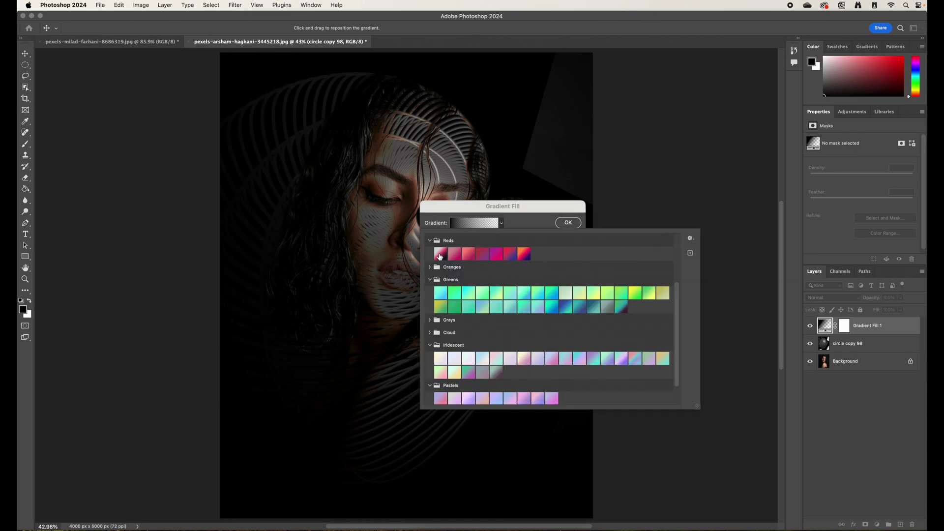
{"action": "left_click", "coordinate": [440, 254]}
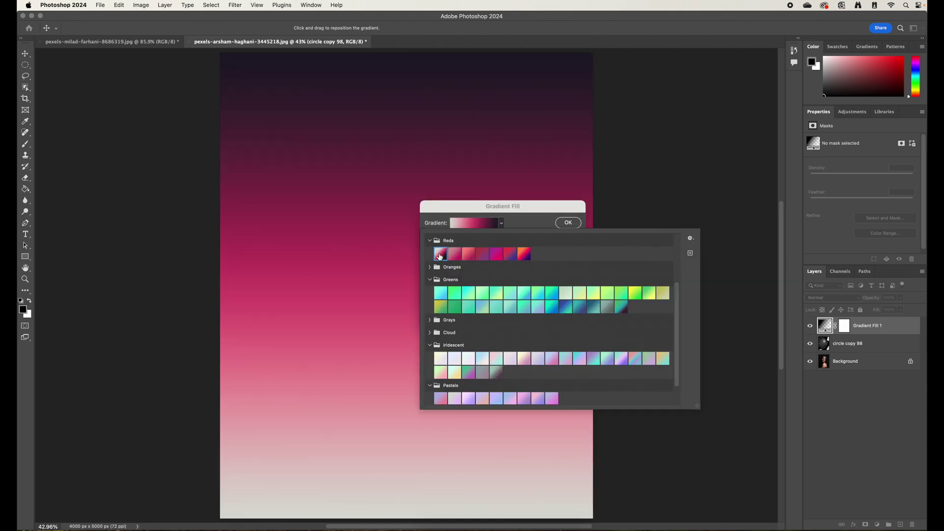
{"action": "left_click", "coordinate": [569, 223]}
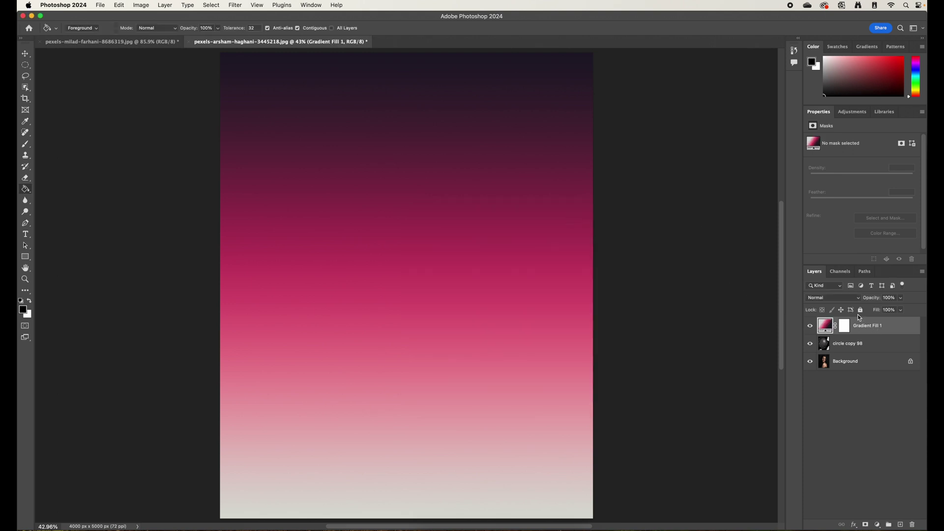
Step: Set the gradient fill's blend mode to Lighter Color
{"action": "left_click", "coordinate": [839, 296]}
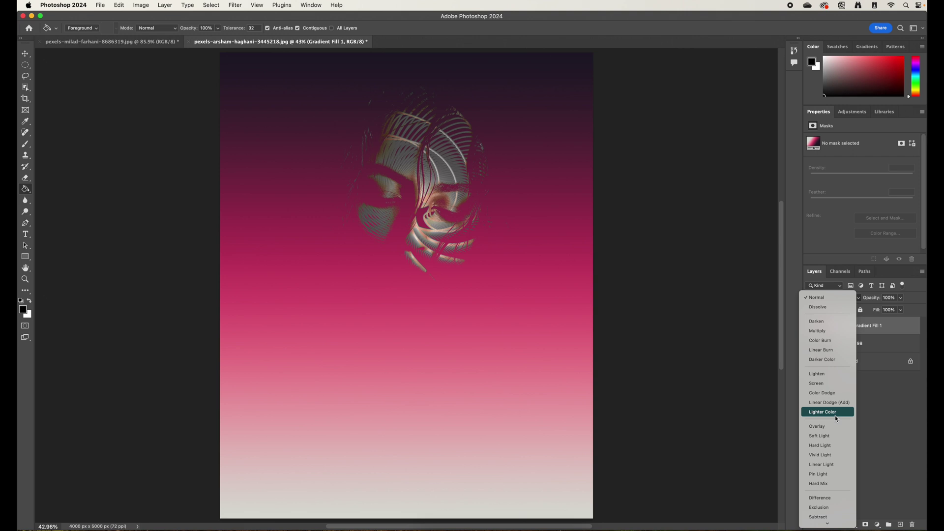
{"action": "left_click", "coordinate": [836, 415]}
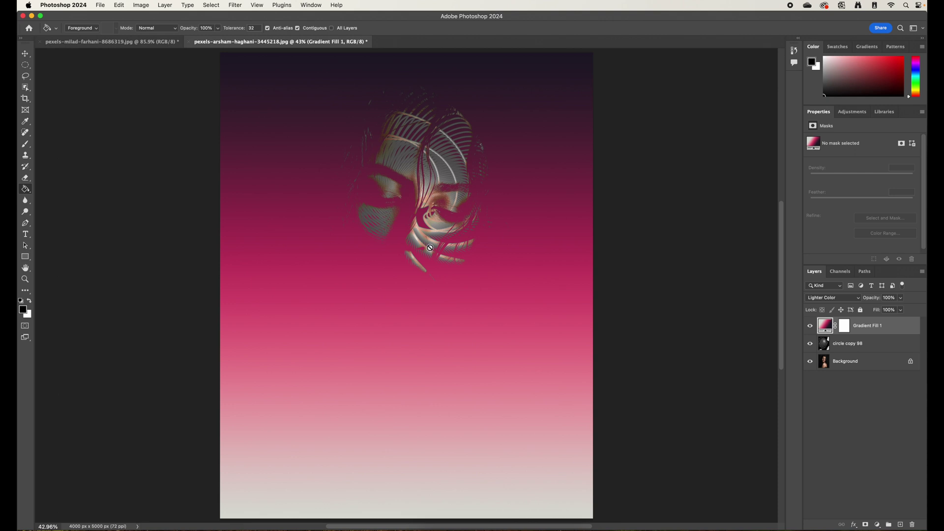
{"action": "left_click", "coordinate": [879, 348]}
{"action": "key", "text": "super+t"}
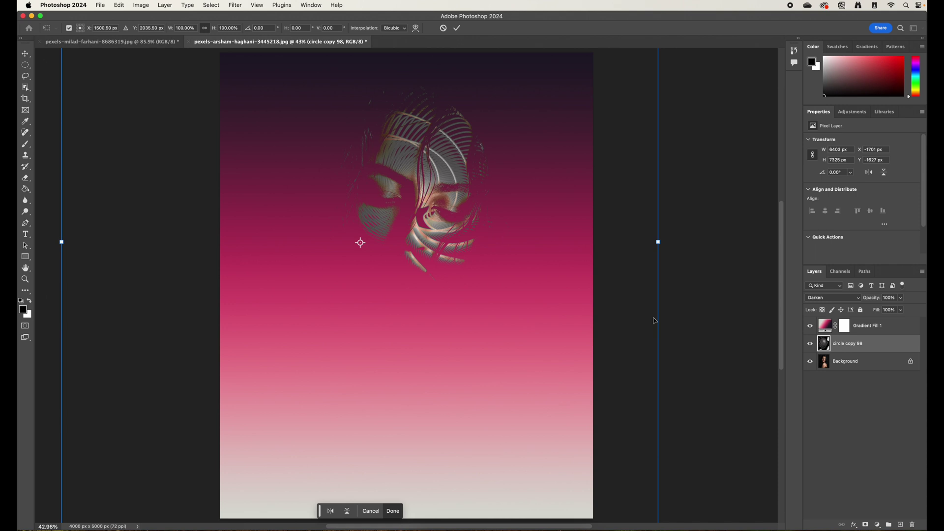
Step: Scale circle copy 98 up to about 117%, move it down-left, and refit the canvas view
{"action": "key", "text": "super+minus"}
{"action": "key", "text": "super+minus"}
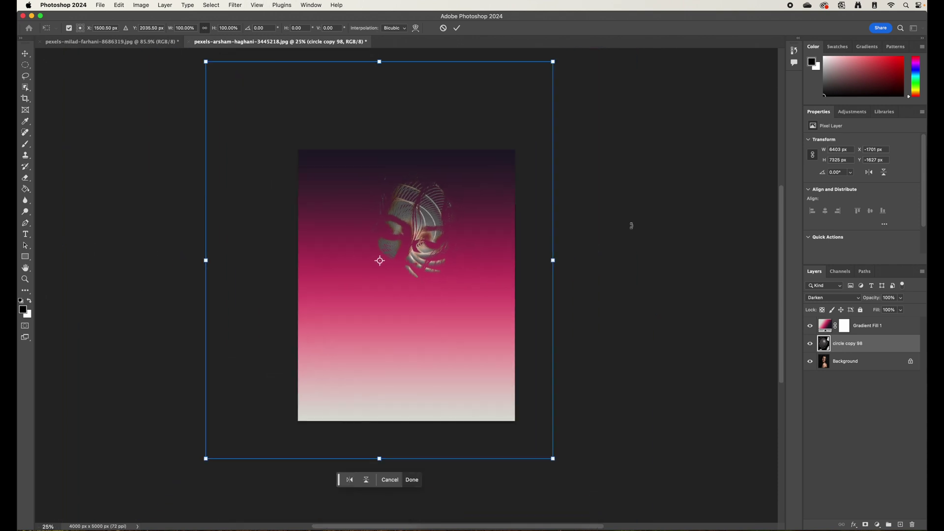
{"action": "left_click_drag", "start_coordinate": [554, 60], "coordinate": [599, 30]}
{"action": "left_click_drag", "start_coordinate": [442, 301], "coordinate": [411, 347]}
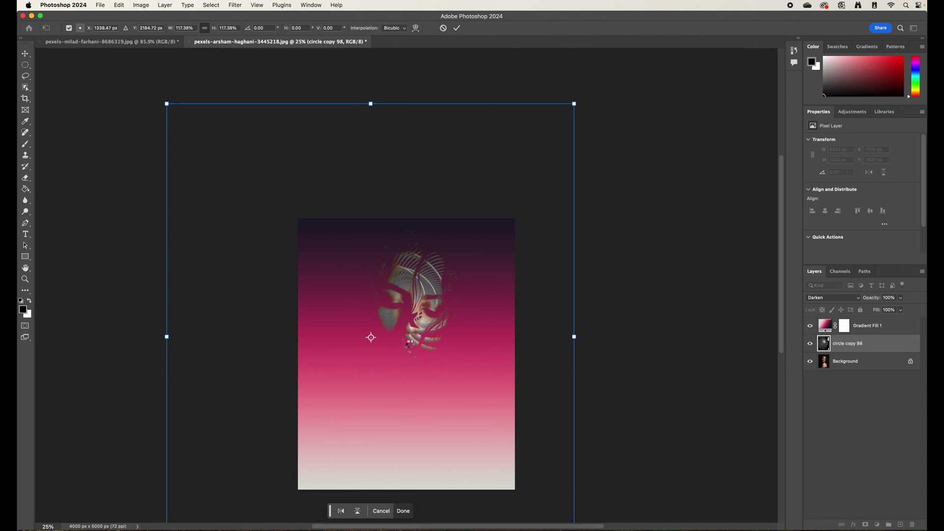
{"action": "key", "text": "Return"}
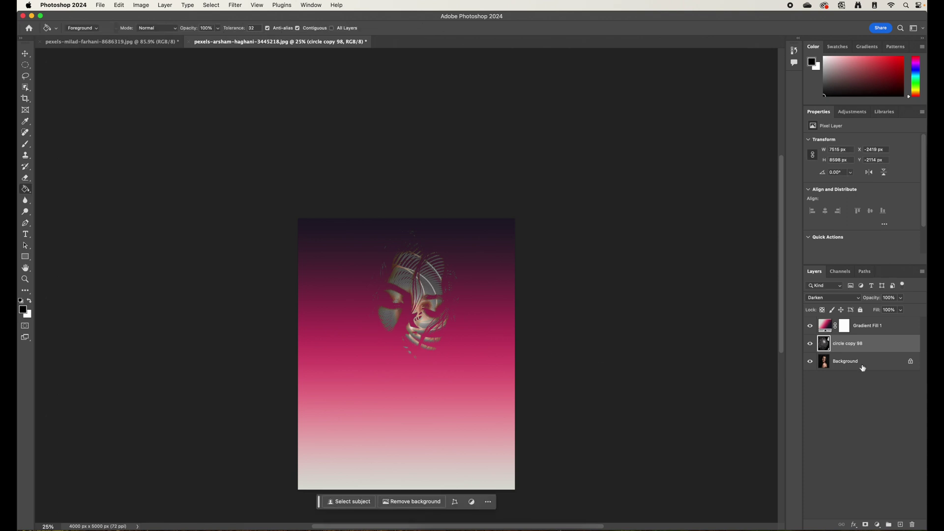
{"action": "key", "text": "super+0"}
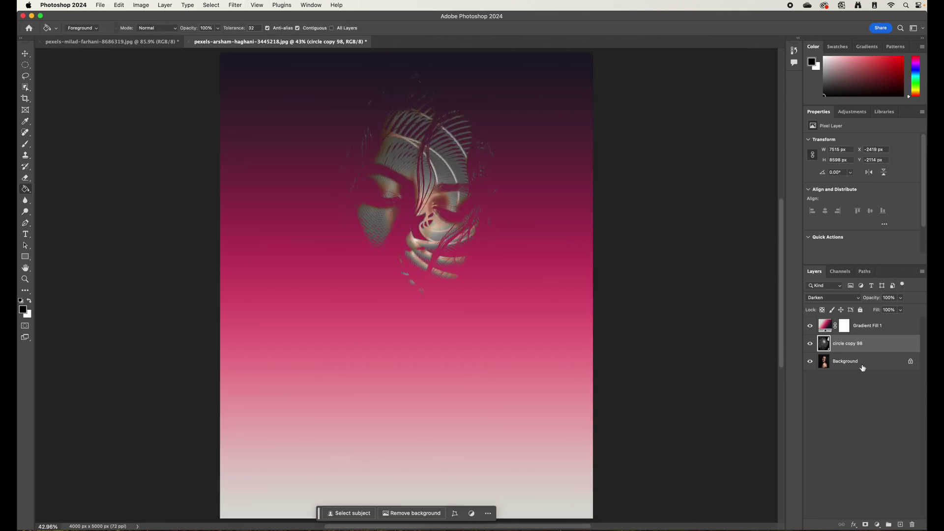